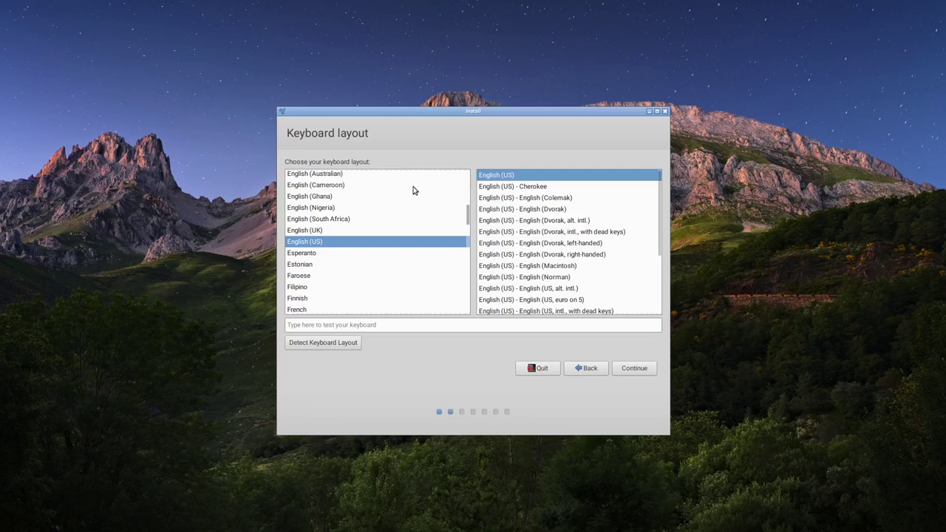
Choose the Finnish (Winkeys) keyboard layout, test it with the characters åäö, and continue the installation
click(304, 299)
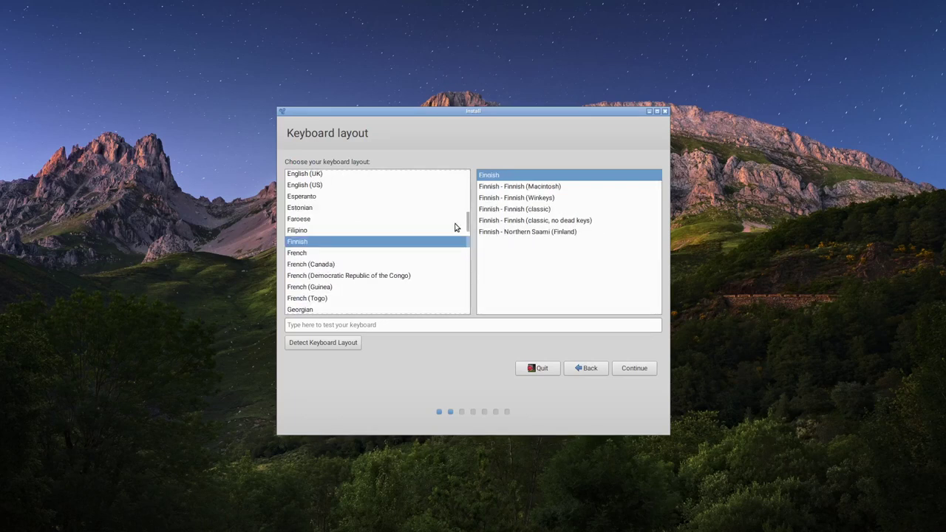
click(525, 198)
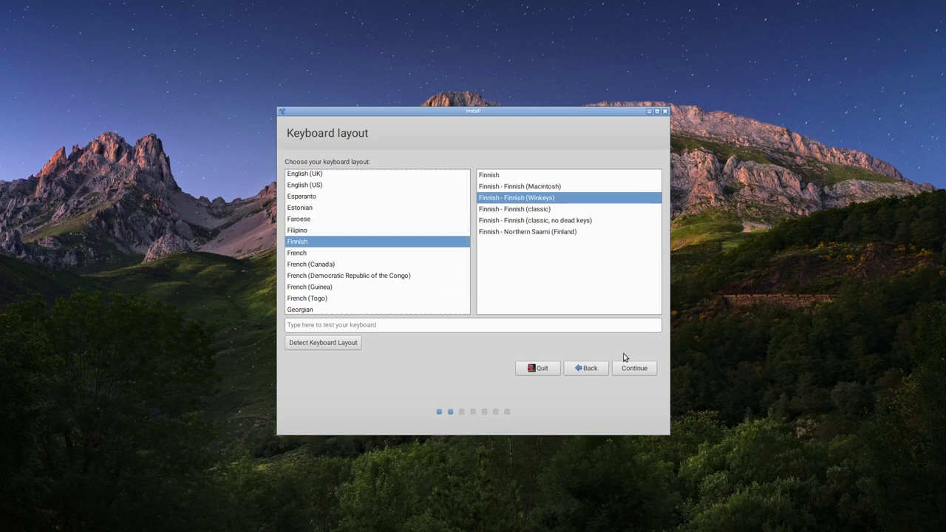
click(591, 324)
text(åäö)
key(BackSpace)
key(BackSpace)
key(BackSpace)
click(629, 371)
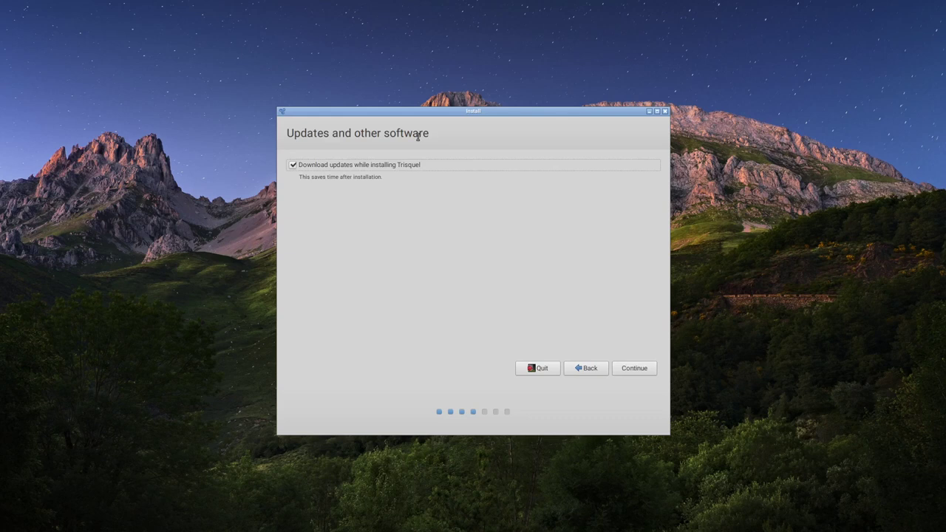
Toggle downloading updates during installation, and start the install that erases the disk, confirming the disk changes
click(373, 166)
click(628, 368)
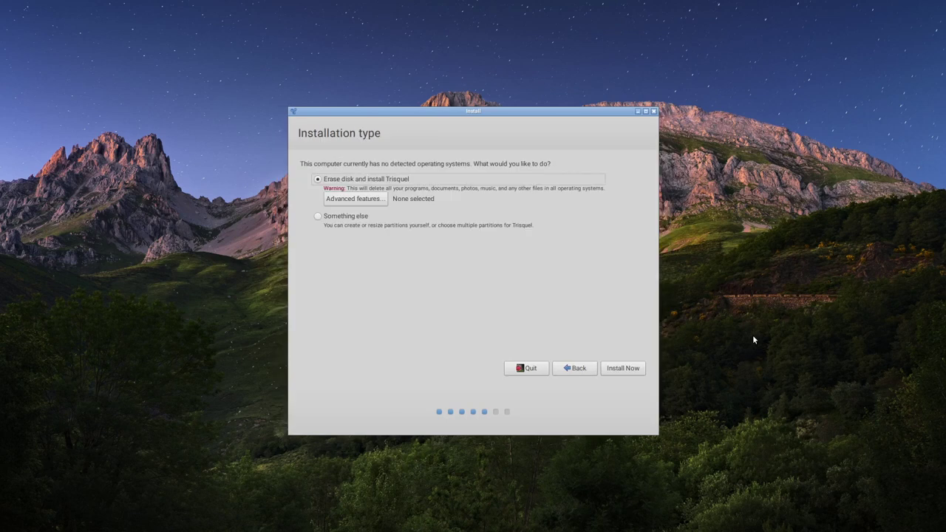
click(629, 370)
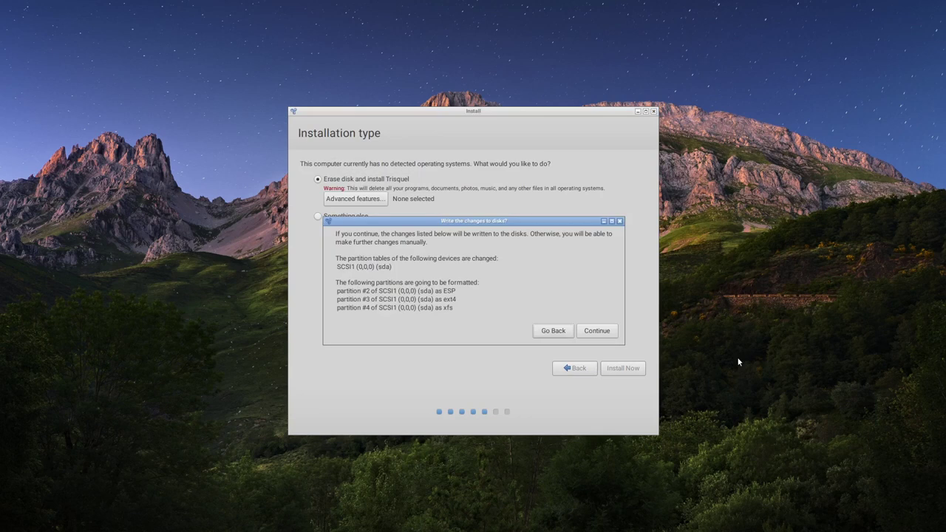
click(597, 333)
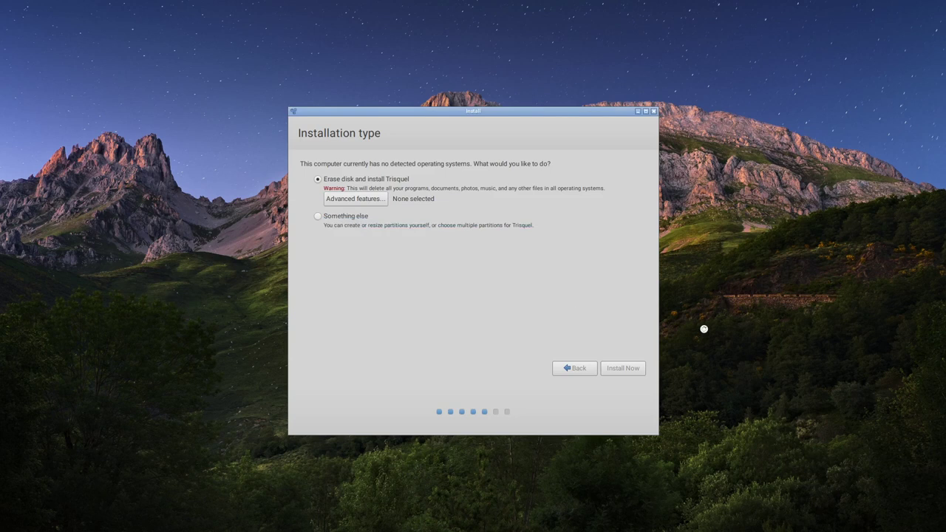
click(628, 370)
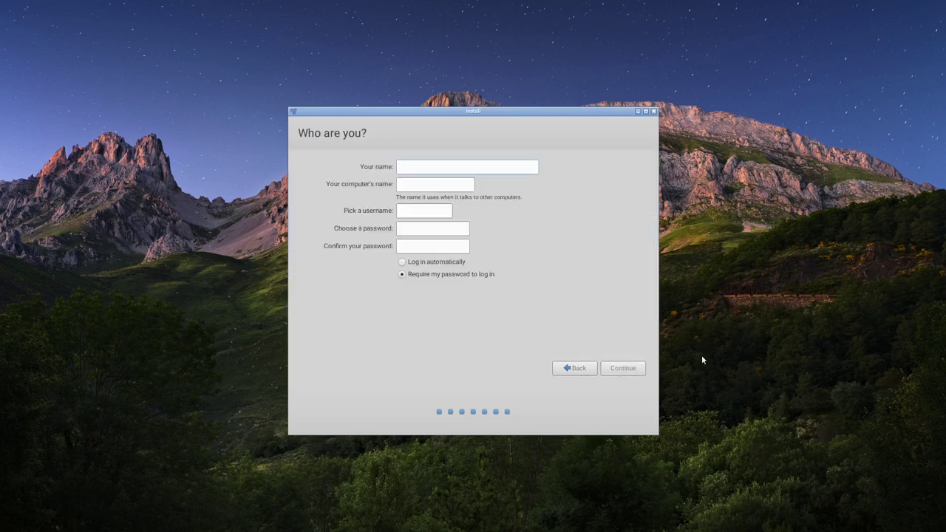
Create the user account by filling in the user's name and entering and confirming the password, and continue the installation
text(awuuwa)
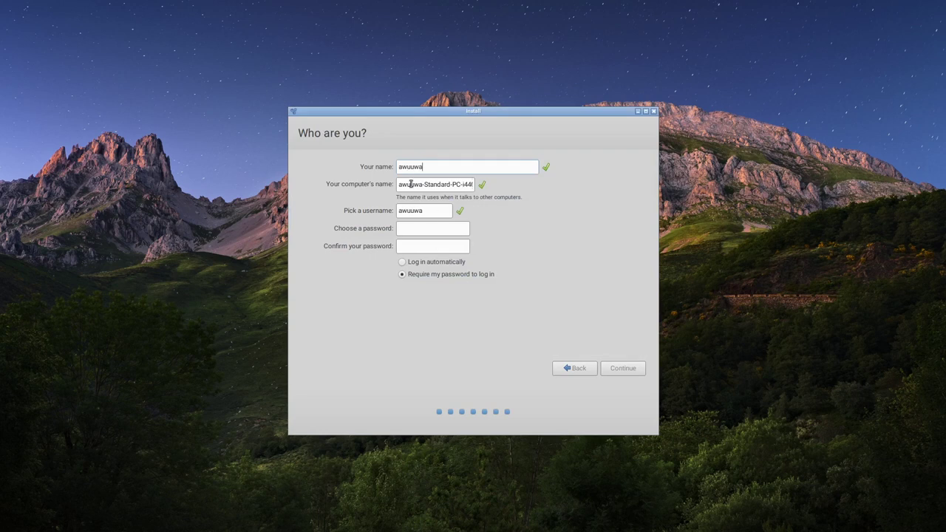
mouse_move(441, 185)
mouse_down()
mouse_move(450, 185)
mouse_move(435, 186)
mouse_up()
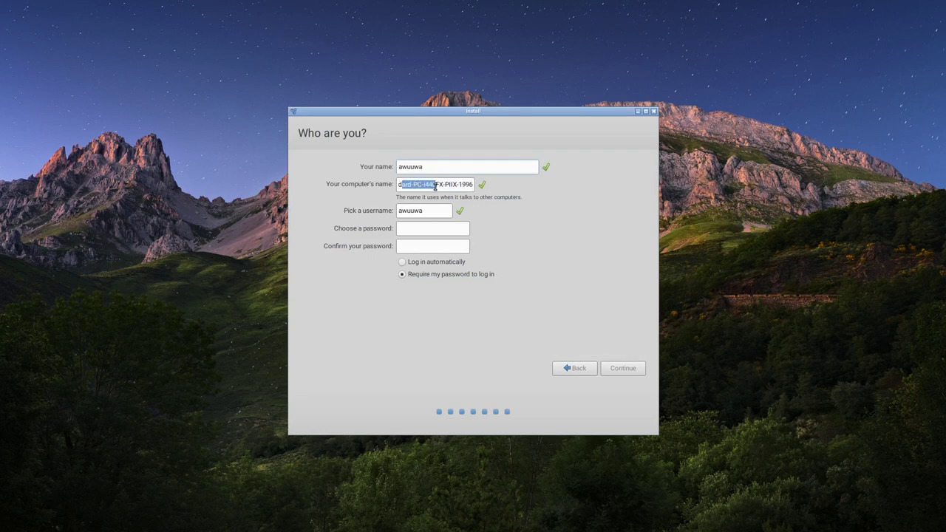
click(423, 225)
text(******)
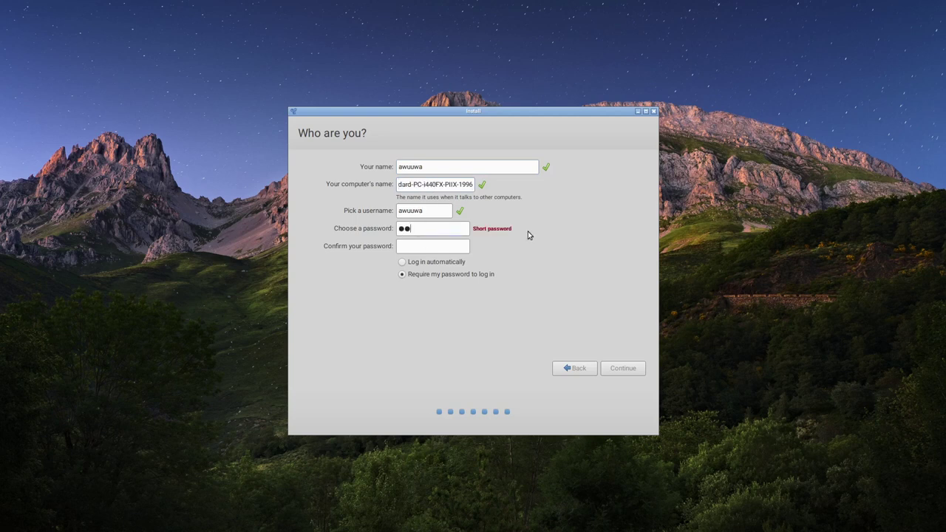
text(****)
click(432, 244)
text(**********)
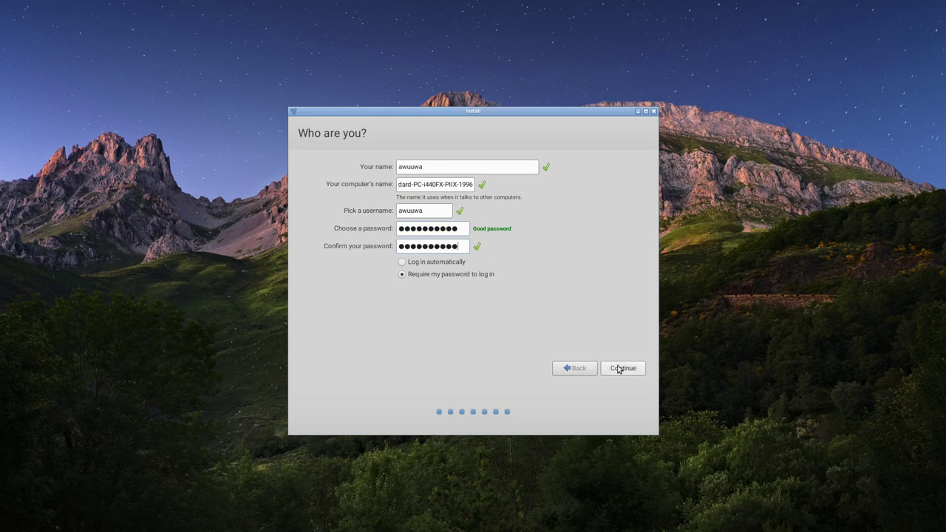
click(622, 369)
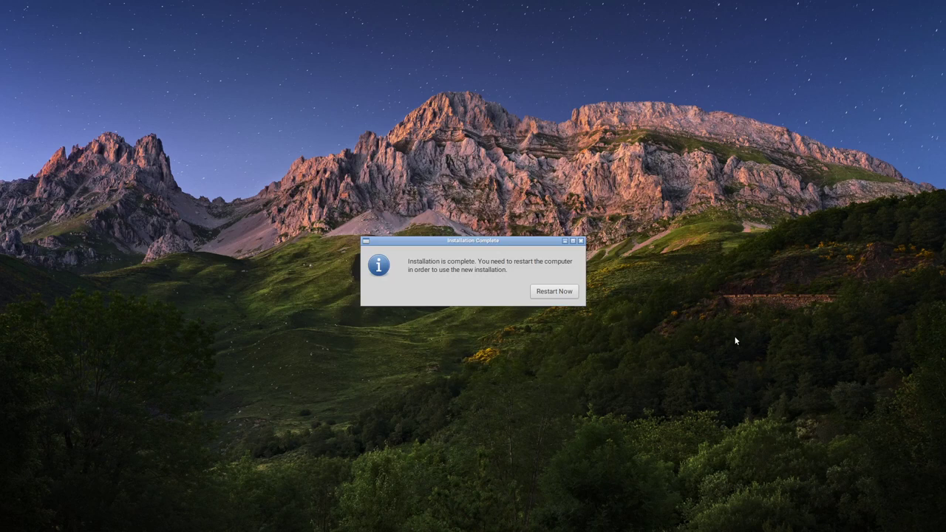
Restart the computer into the new installation, choosing boot option 1
click(555, 292)
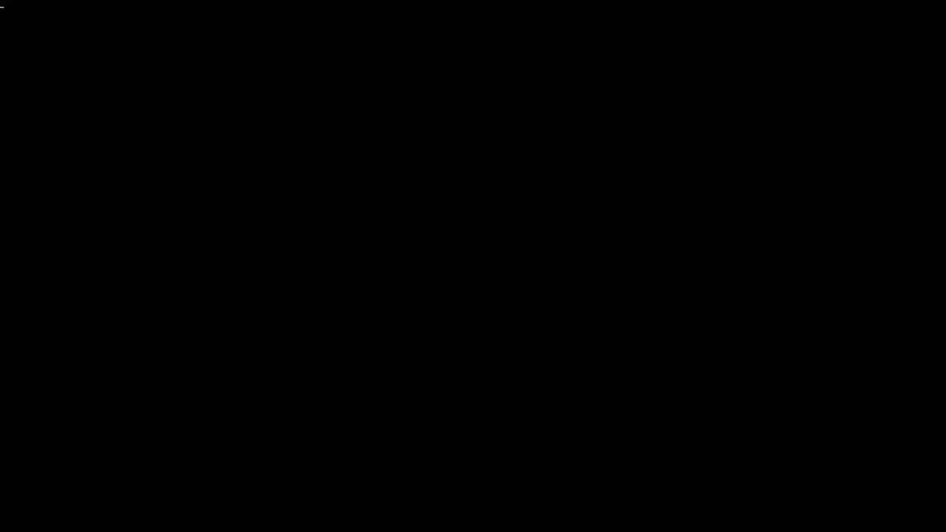
key(Escape)
key(1)
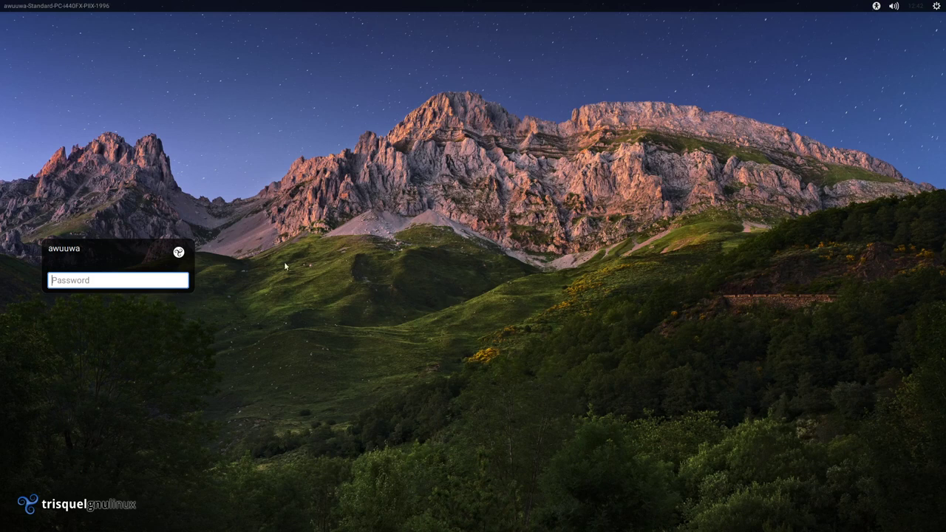
Check the available desktop environments without changing the session, and log in with the account password
click(178, 252)
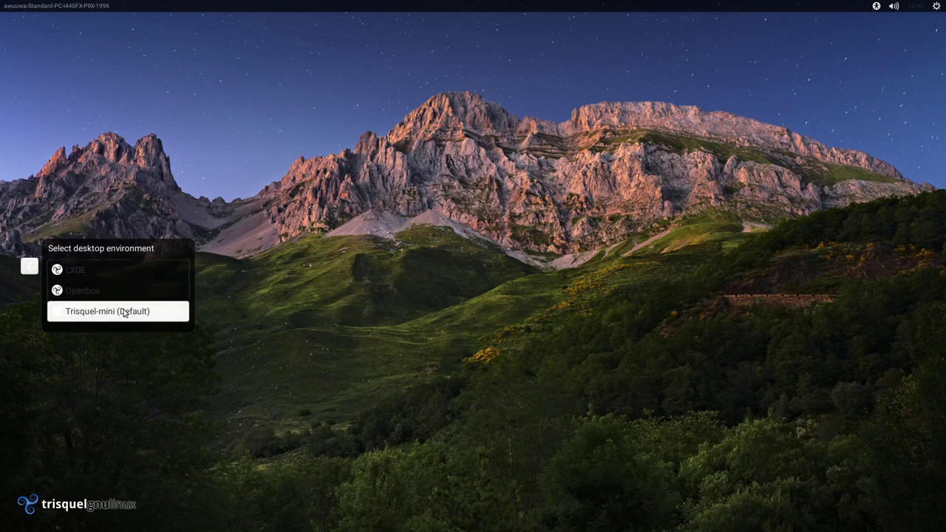
click(31, 267)
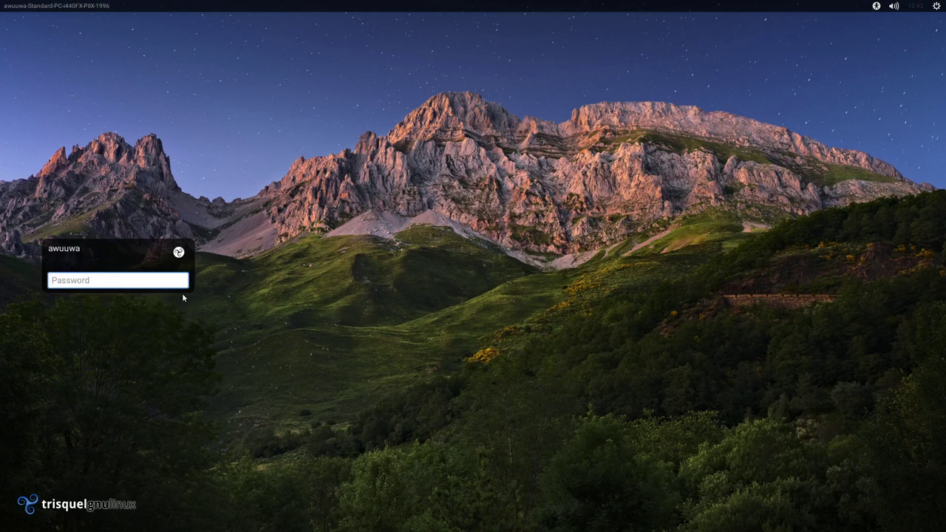
text(••••••••)
key(Return)
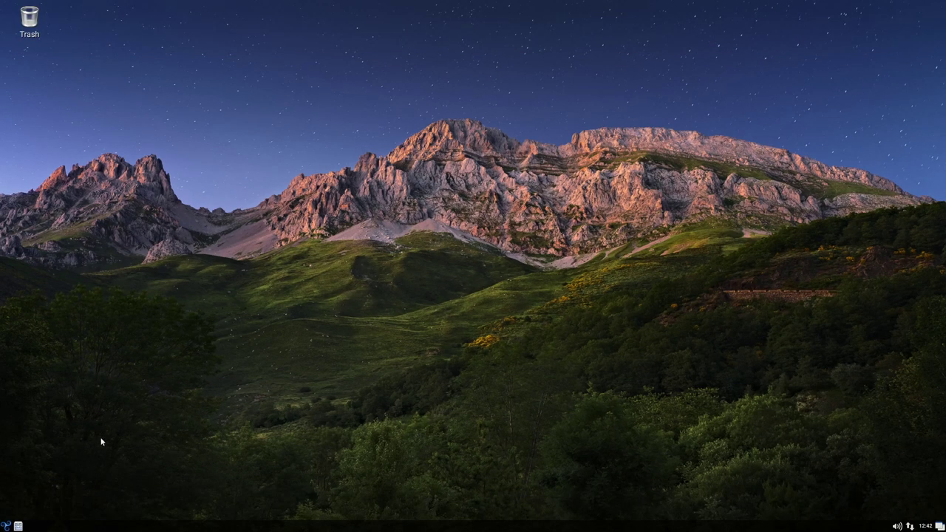
Look through the application categories, launch Abrowser Web Browser, and load gnu.org
click(6, 526)
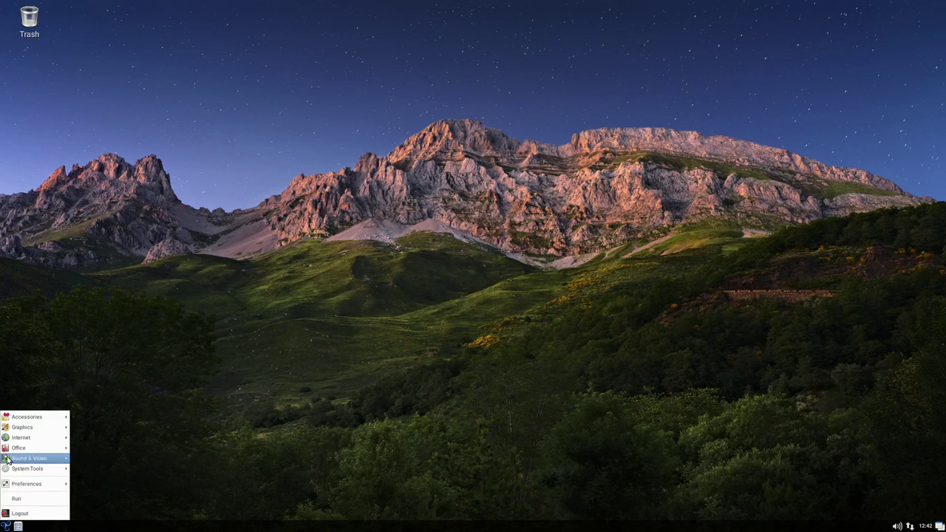
mouse_move(11, 471)
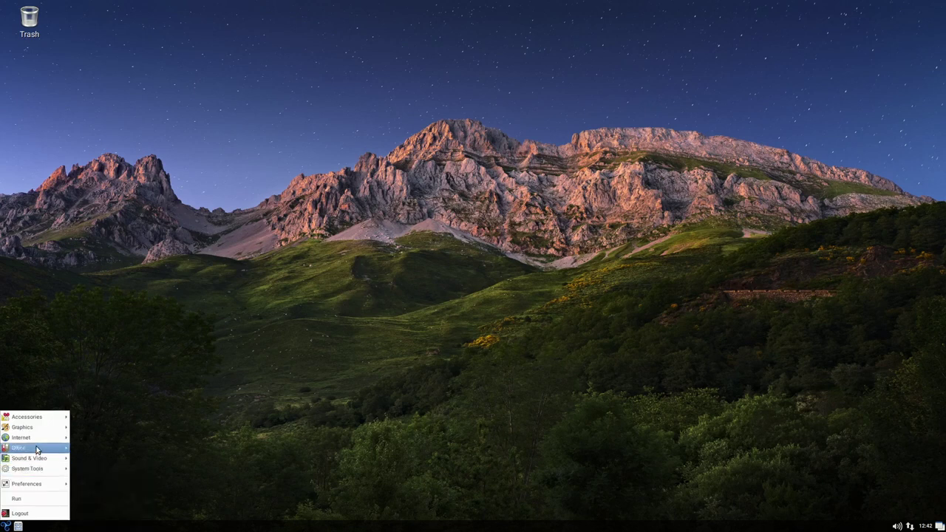
mouse_move(36, 441)
mouse_move(41, 421)
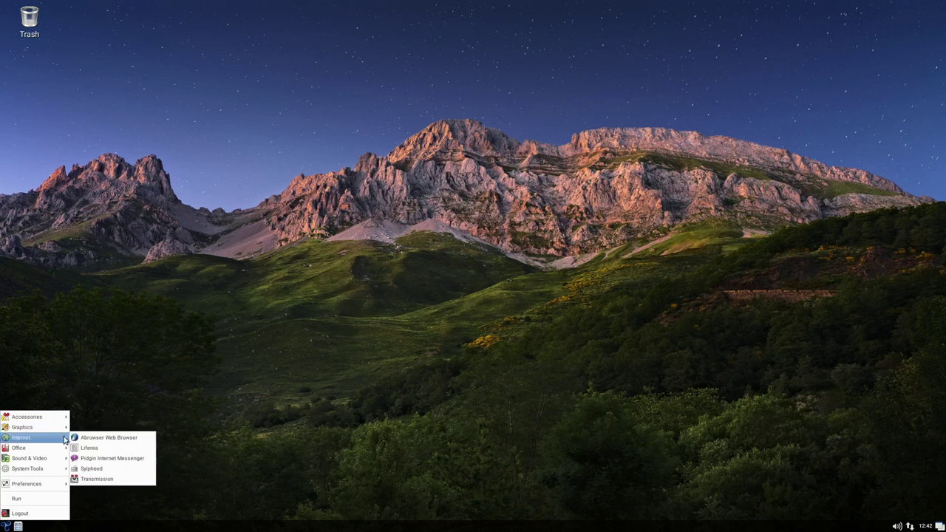
click(101, 440)
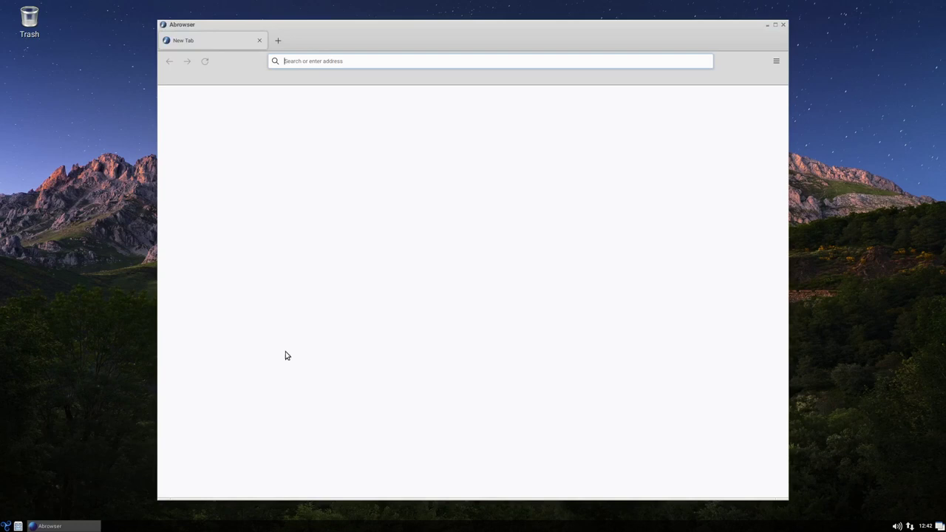
click(300, 62)
text(gnu.org)
key(Return)
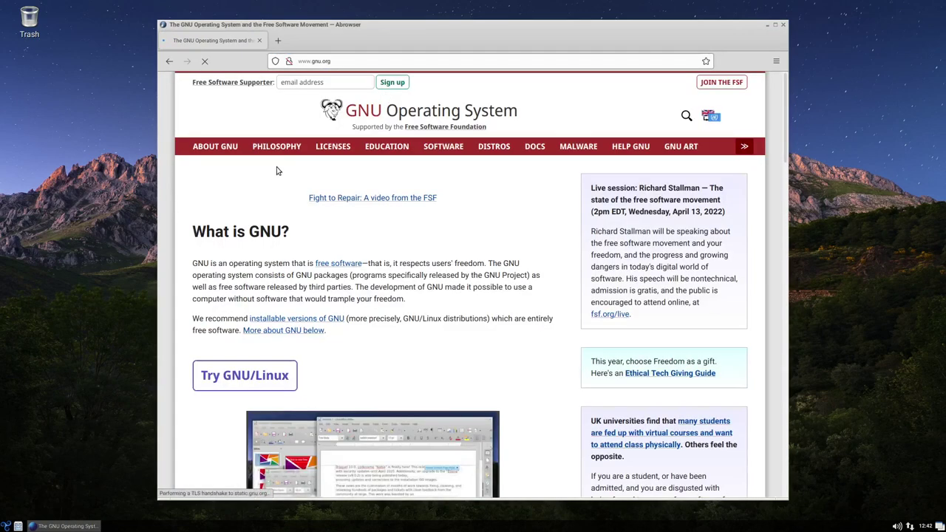
Open the Philosophy section of the GNU site and its article "Why we must insist on free software"
click(281, 157)
scroll(329, 266, down, 8)
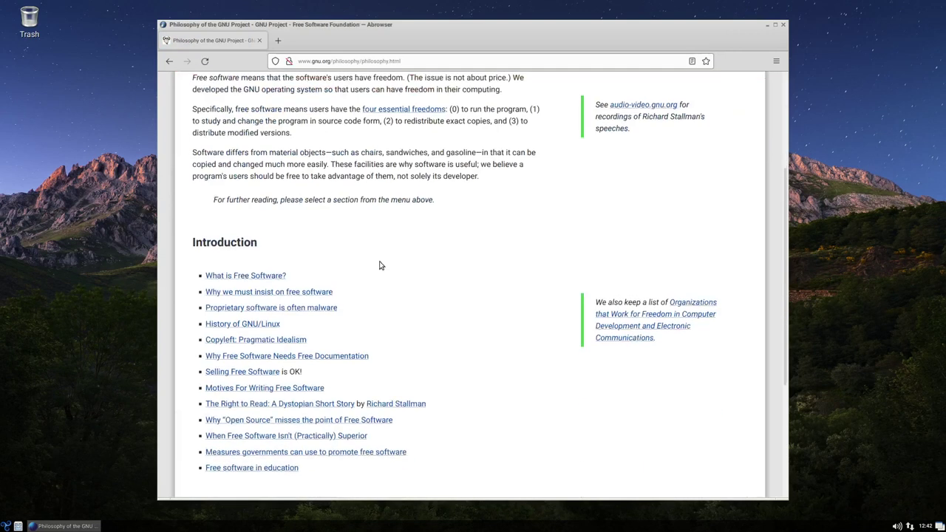
scroll(488, 268, up, 5)
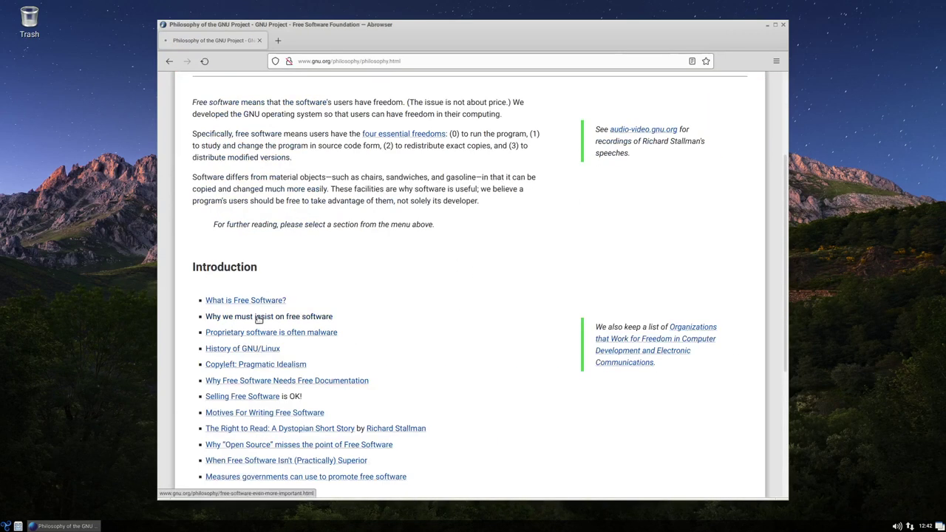
click(268, 316)
Enlarge the article to 130%, look through it to the page end, and close the browser
key(ctrl+plus)
key(ctrl+plus)
key(ctrl+plus)
scroll(748, 202, down, 10)
drag(785, 174, 785, 487)
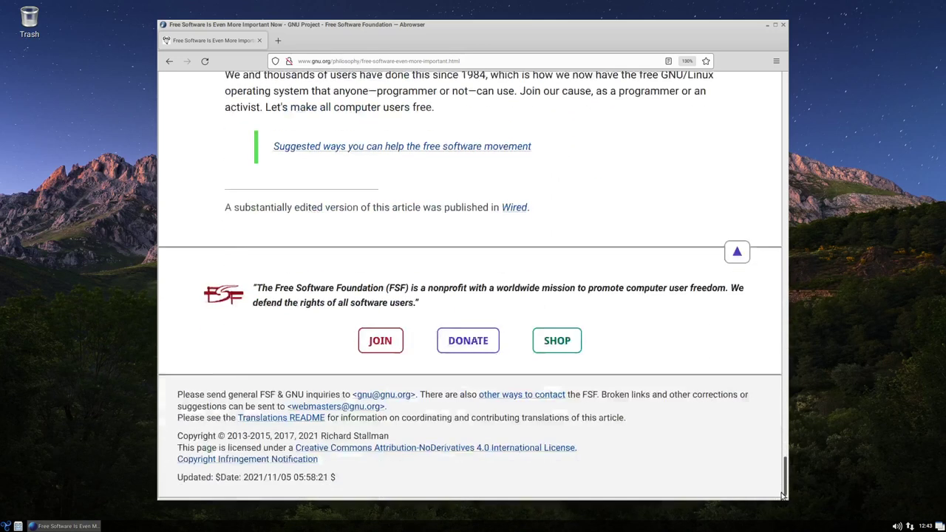
scroll(666, 185, up, 9)
click(782, 24)
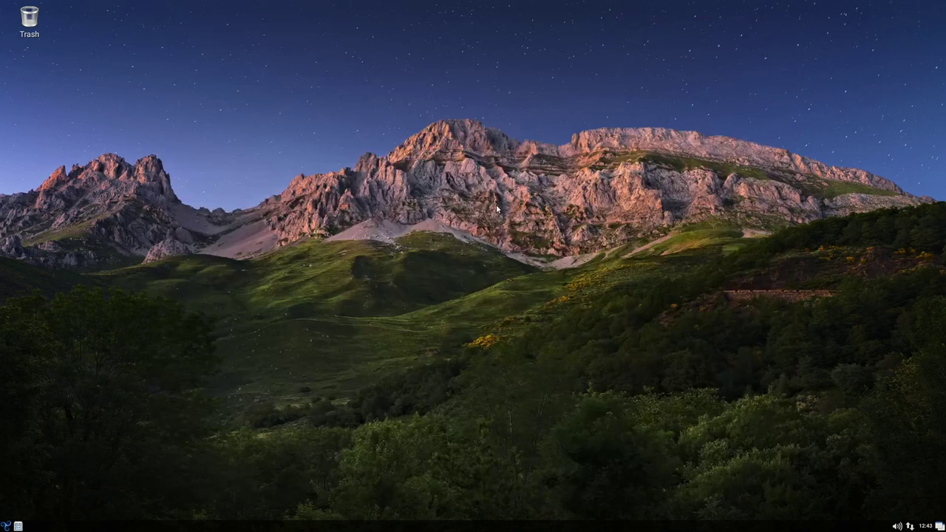
Open XTerm and list the available commands that start with "ap"
click(13, 523)
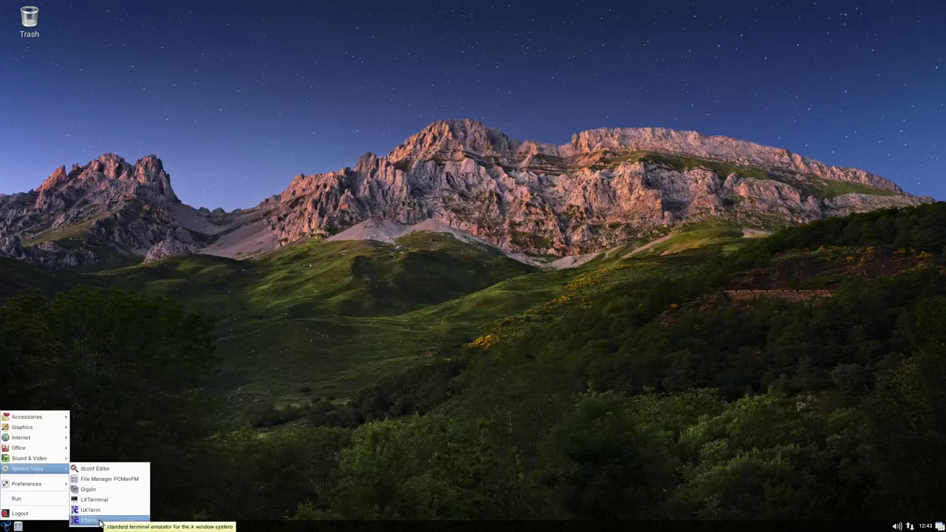
click(101, 517)
text(ap)
key(Tab)
key(Tab)
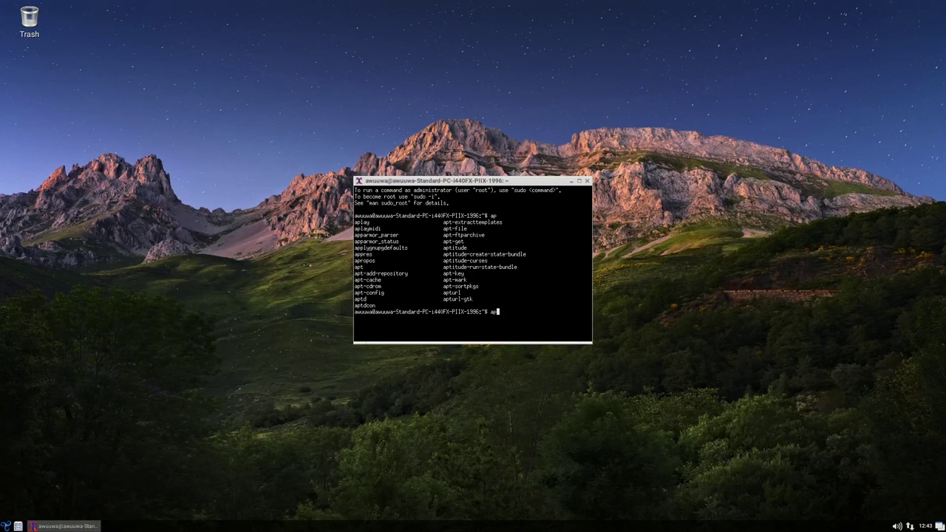
Refresh the package lists with "sudo apt update", authorising it with the account password
text(t)
text(sudo)
key(End)
text(update)
key(Return)
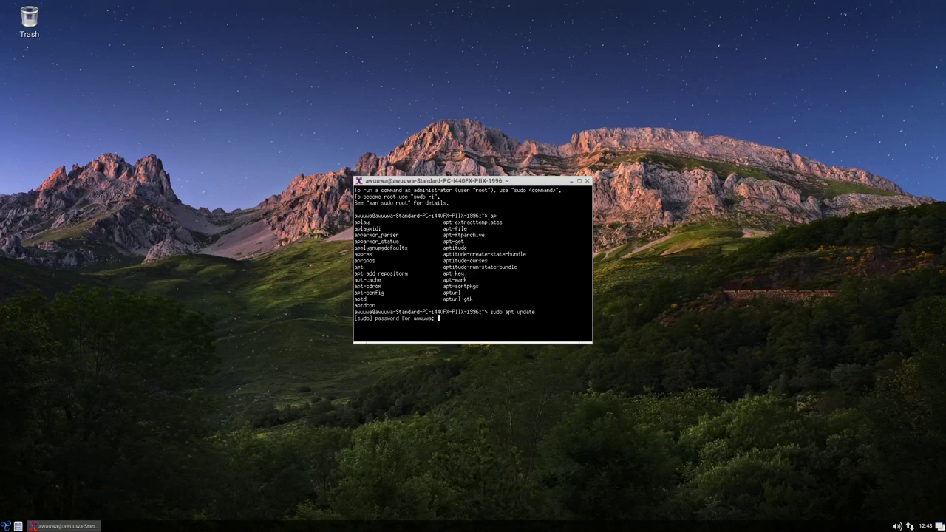
key(Return)
Enlarge the terminal window, move it nearer the centre of the desktop, and check its window options
drag(590, 343, 757, 470)
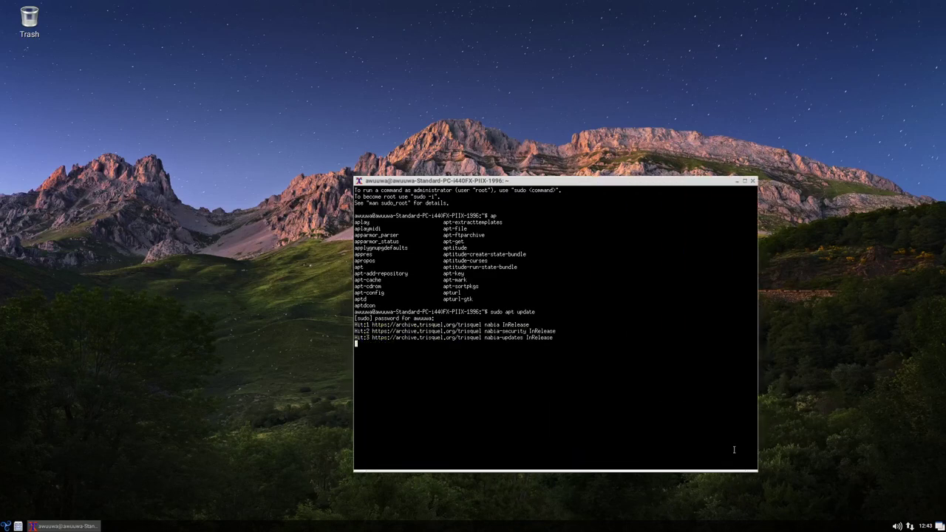
drag(525, 181, 412, 142)
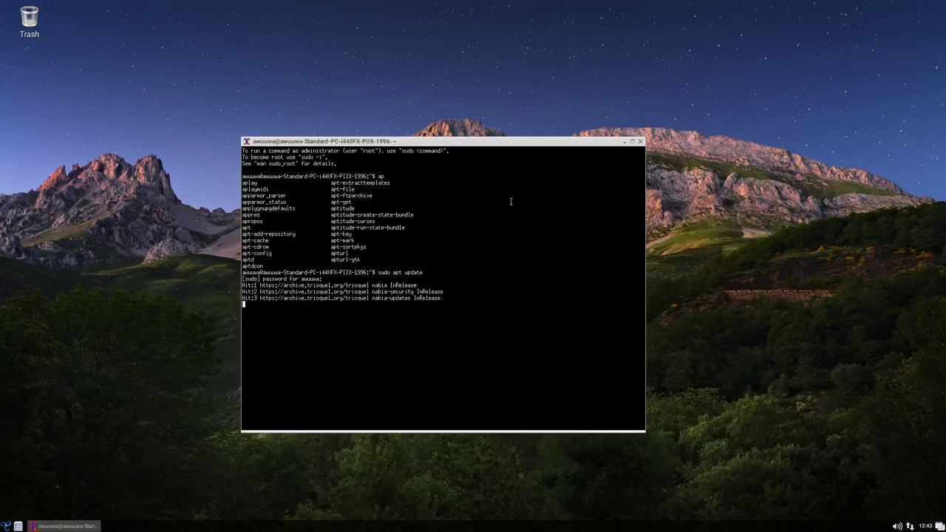
right_click(478, 143)
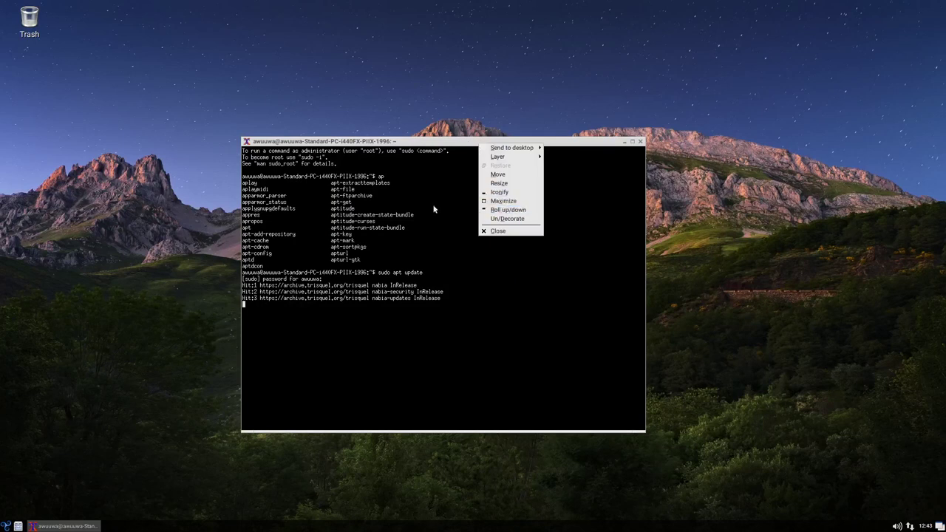
click(382, 151)
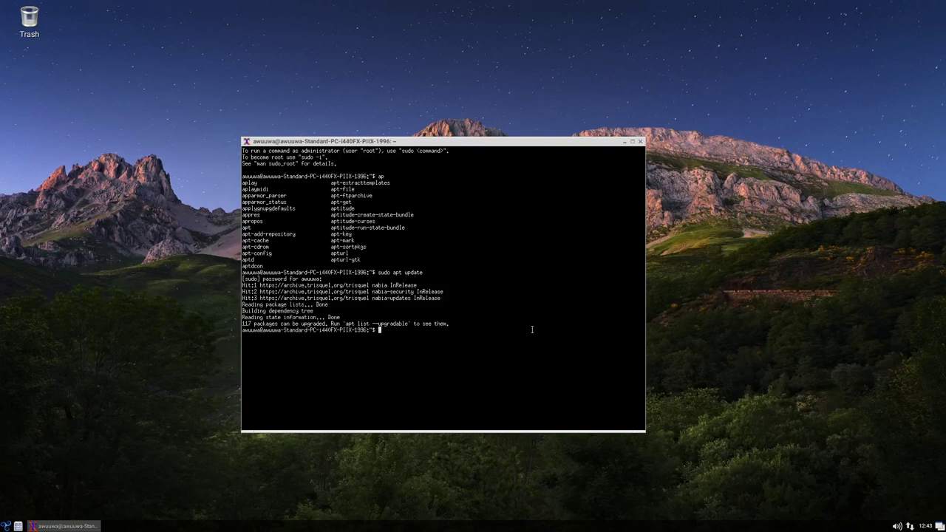
Upgrade the installed packages with "sudo apt upgrade" and confirm the installation with y
text(sudo apt upgrade)
key(Return)
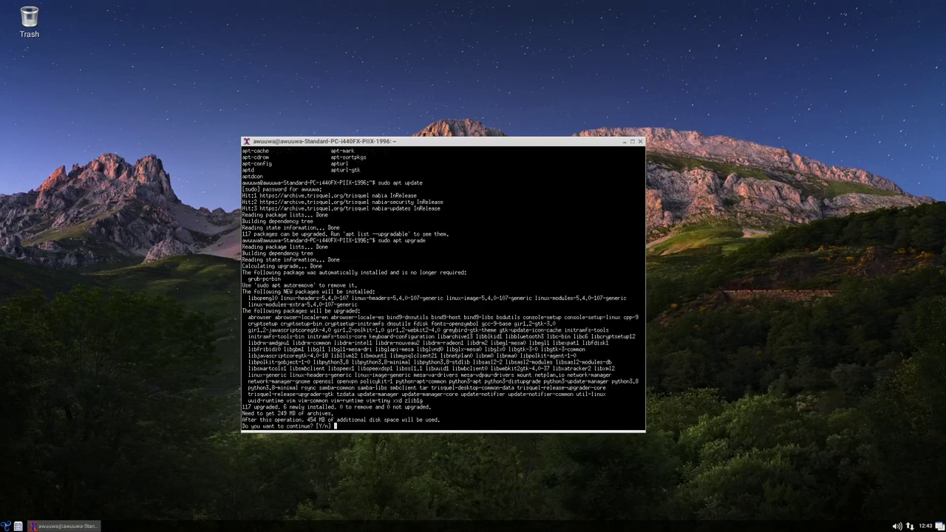
text(y)
key(Return)
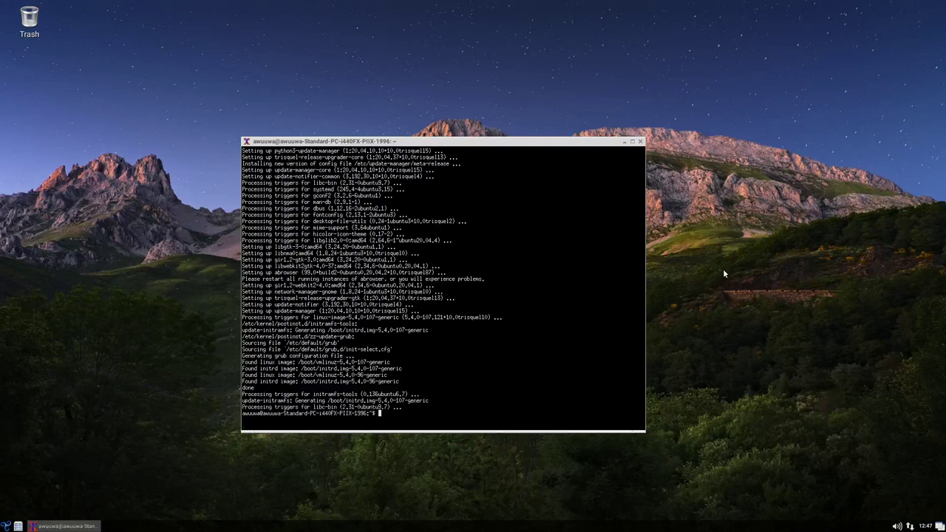
Close the terminal with "exit" and reboot the system
text(exit)
key(Return)
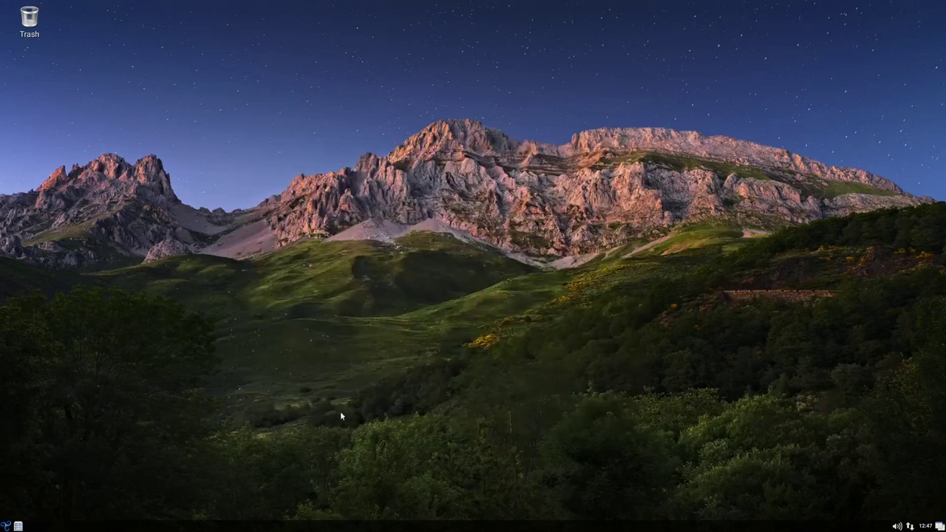
click(6, 526)
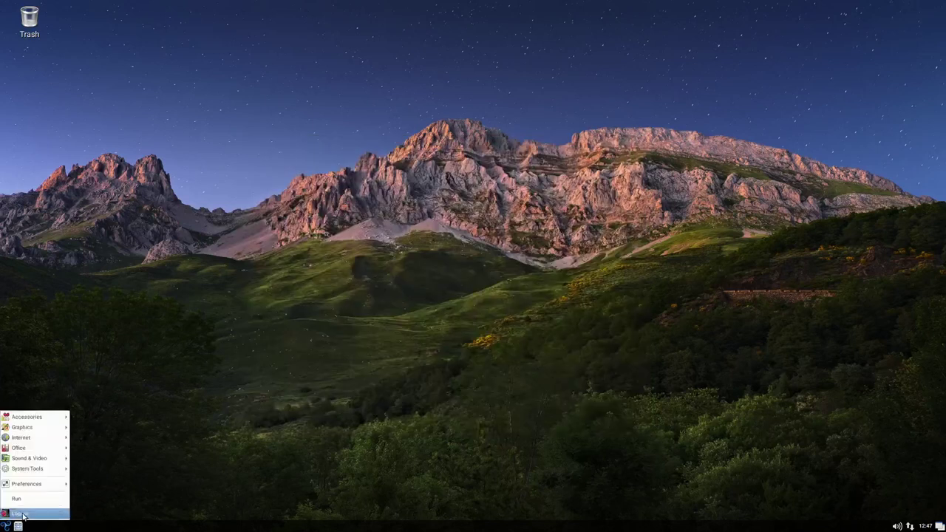
click(38, 517)
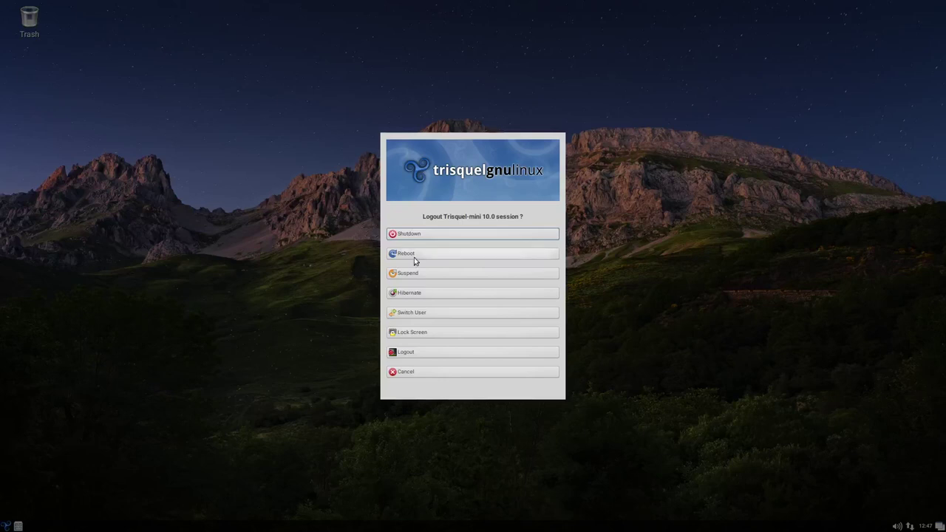
click(407, 254)
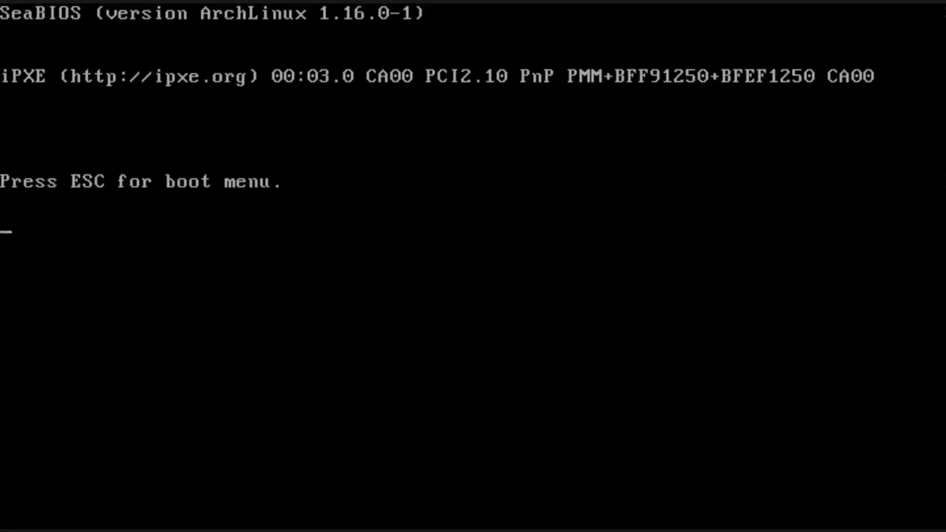
Boot the virtual machine from entry 1 of the boot menu and log in with the account password
key(Escape)
key(1)
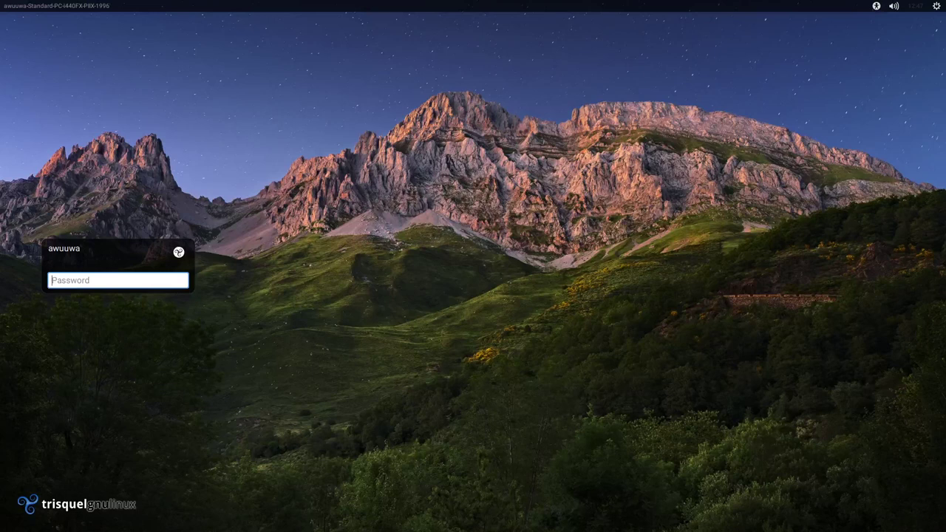
text(••••••••••)
key(Return)
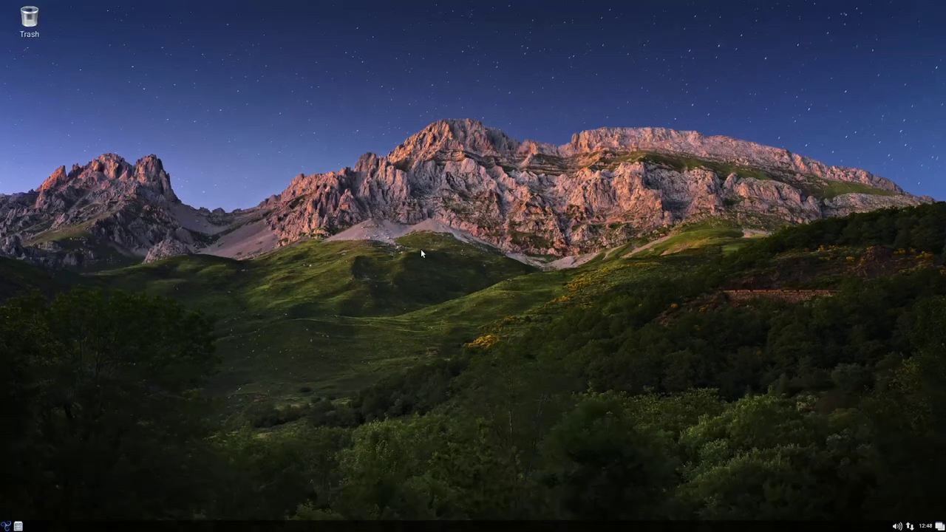
Look through the installed preferences and system tools, and open LXTerminal
right_click(332, 218)
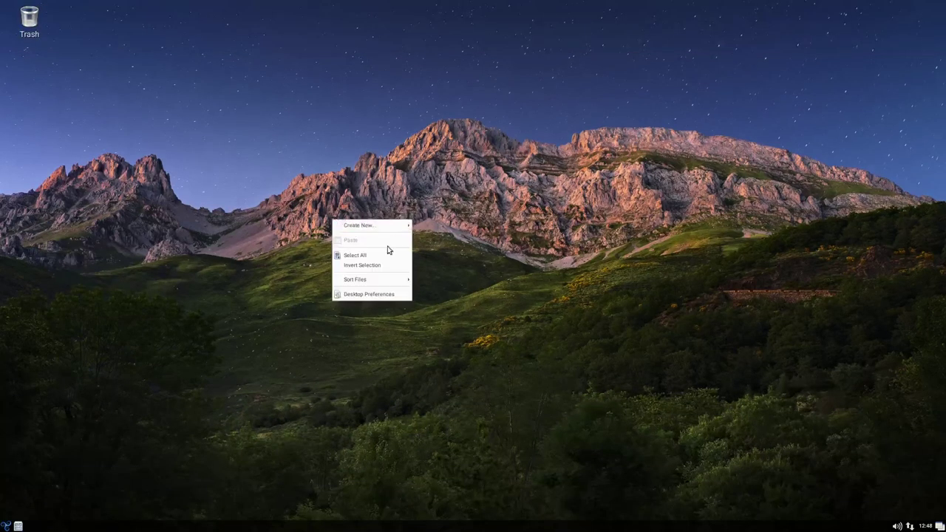
click(269, 235)
click(6, 527)
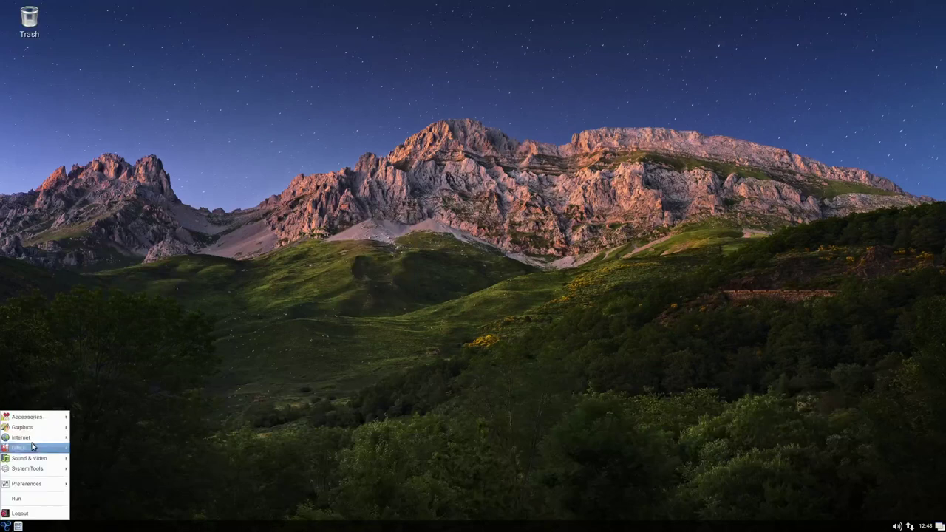
mouse_move(29, 442)
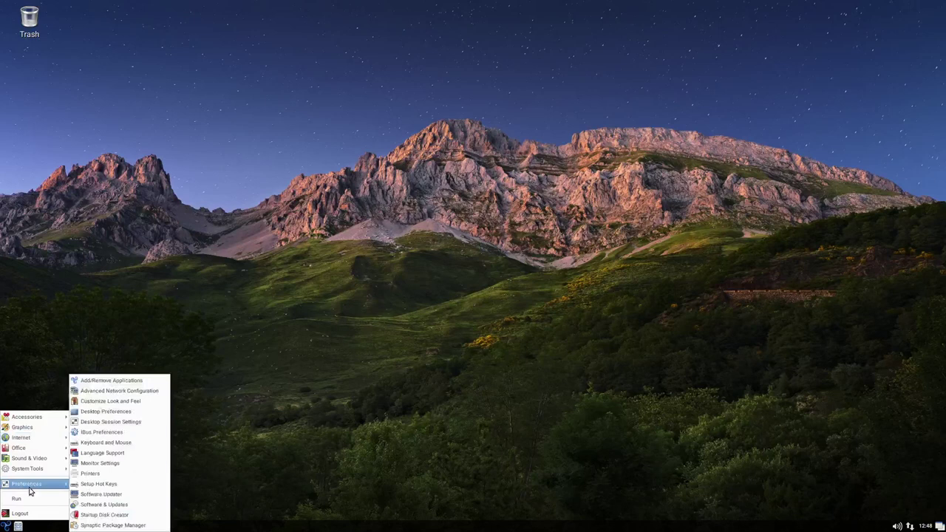
mouse_move(34, 470)
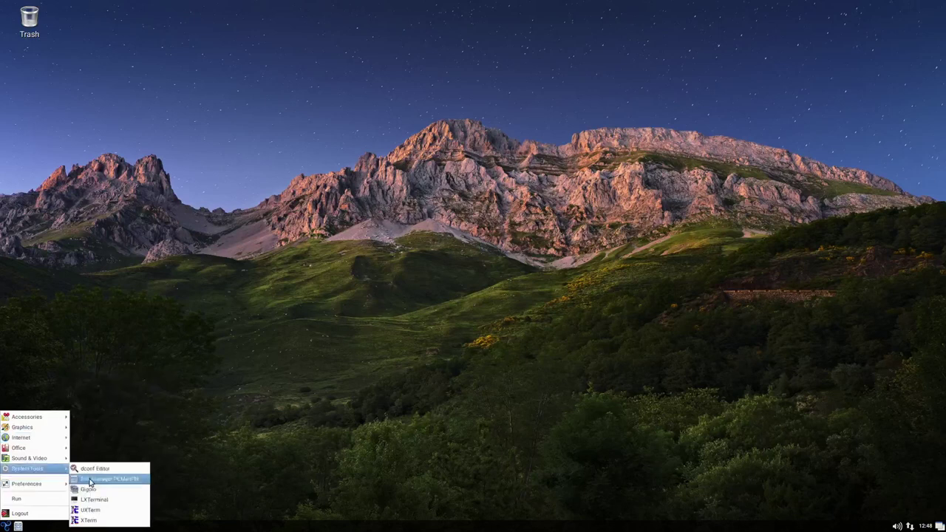
click(100, 499)
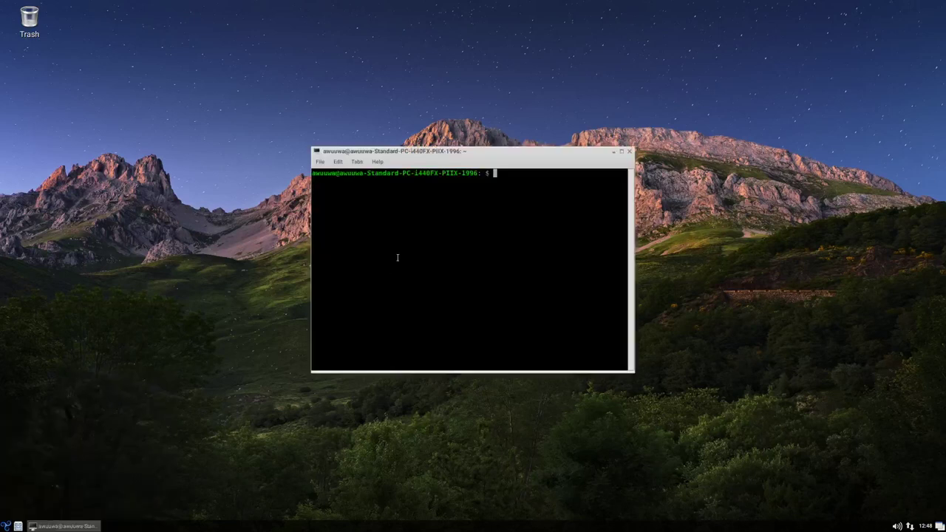
Widen the terminal and write a remark that Trisquel uses the apt package manager the same way as Debian, discarding the line without running it
text(trisquel mgnulinux is)
drag(635, 199, 891, 199)
key(BackSpace)
key(BackSpace)
key(BackSpace)
text(uses the apt )
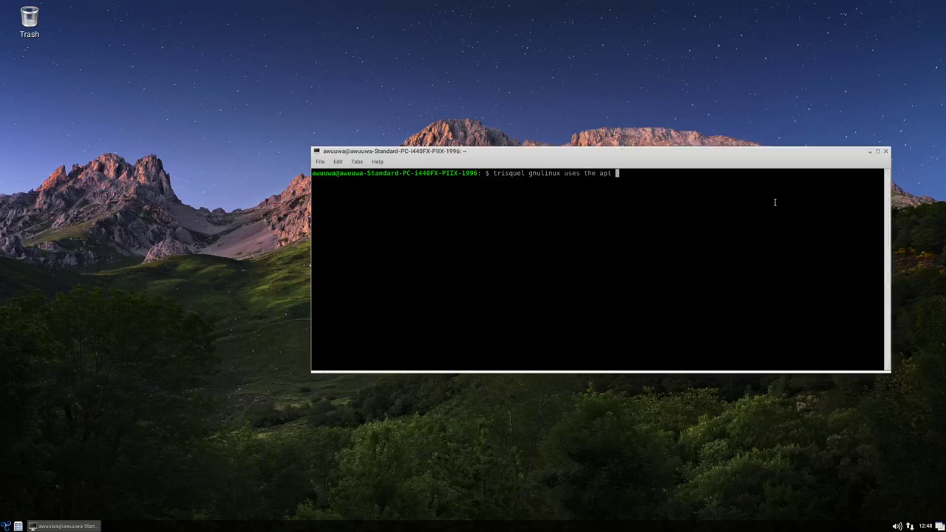
text(package manager, so you can install and)
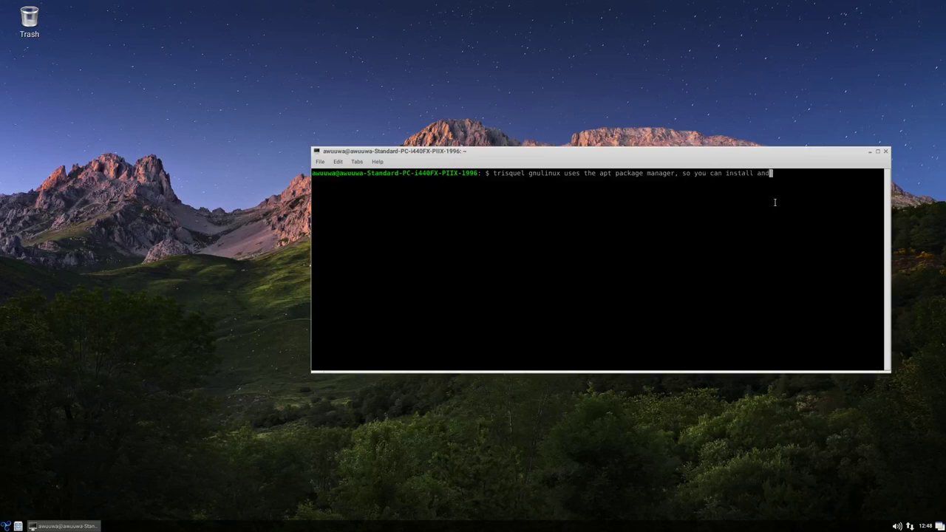
text( manage packages the same way as on debian)
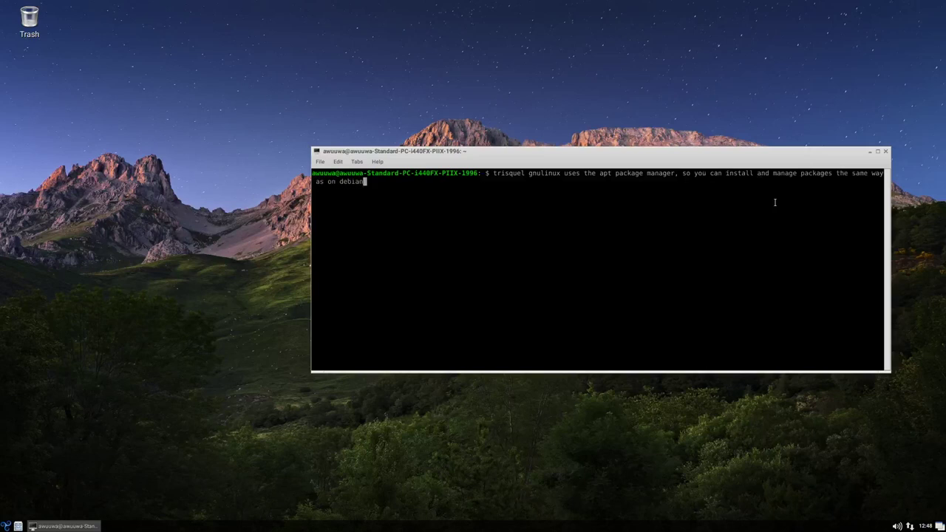
key(ctrl+c)
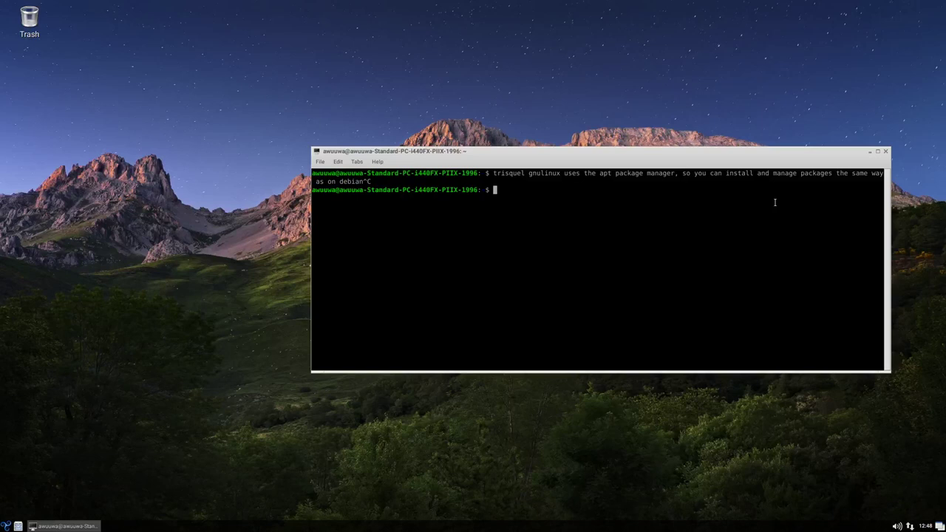
Install Minetest with "sudo apt install minetest", authorising it with the account password and confirming with y
text(apt install)
key(Home)
text(sudo)
key(End)
text(minetest)
key(Return)
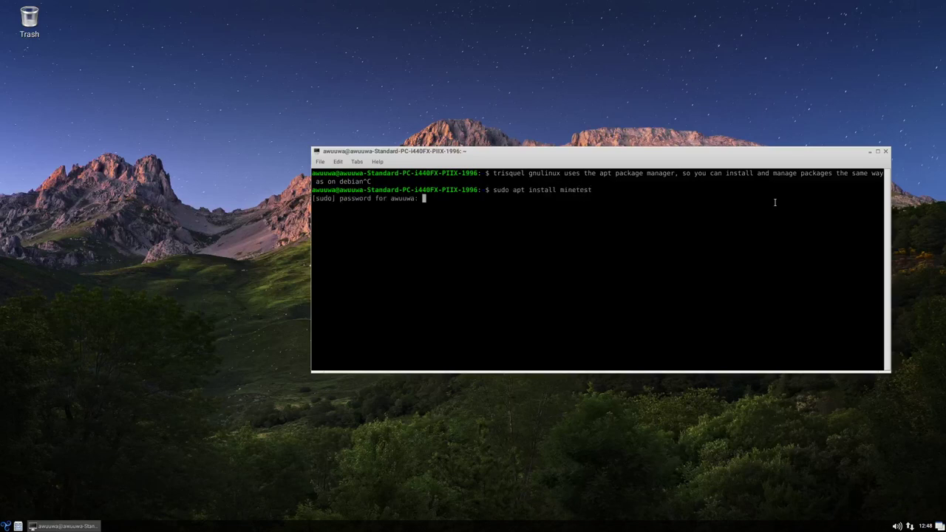
key(Return)
text(y)
key(Return)
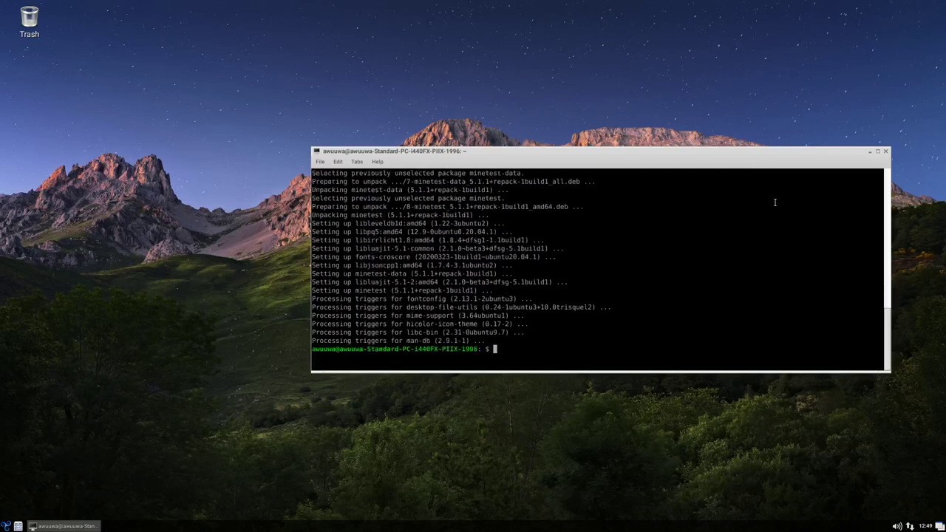
Launch Minetest from the installed games and close the terminal
text(minet)
key(ctrl+c)
right_click(104, 217)
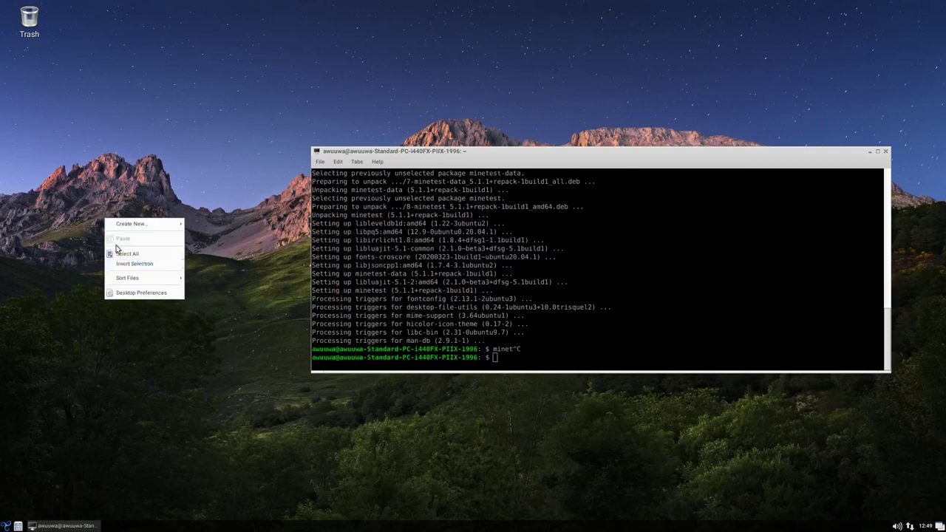
click(70, 239)
click(7, 526)
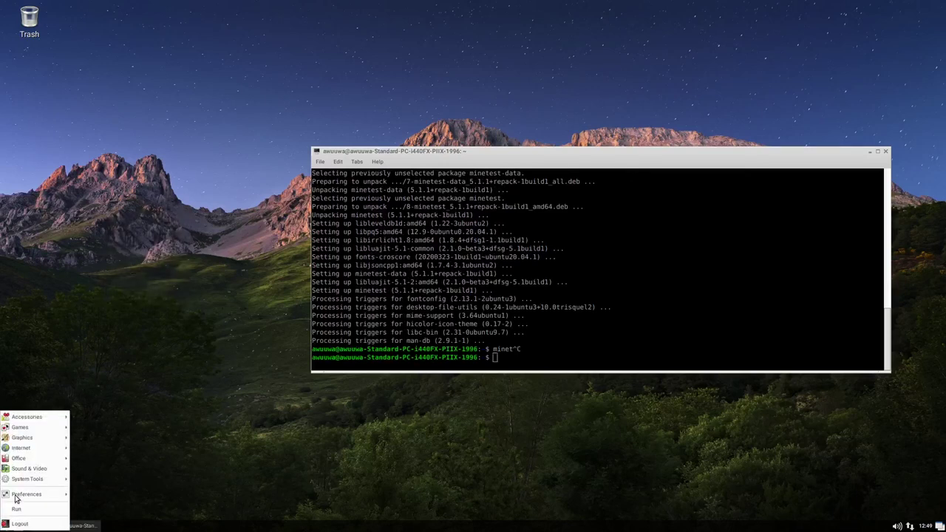
mouse_move(32, 463)
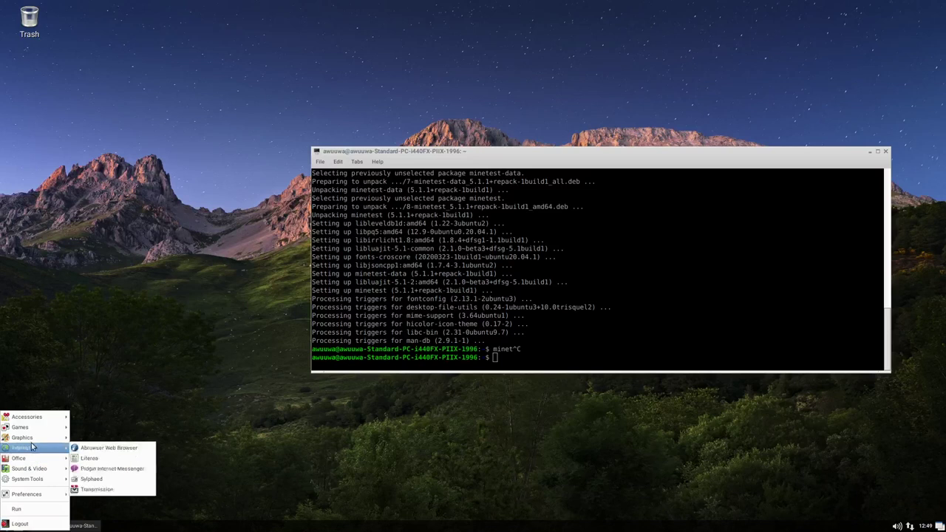
mouse_move(34, 427)
click(99, 428)
click(685, 181)
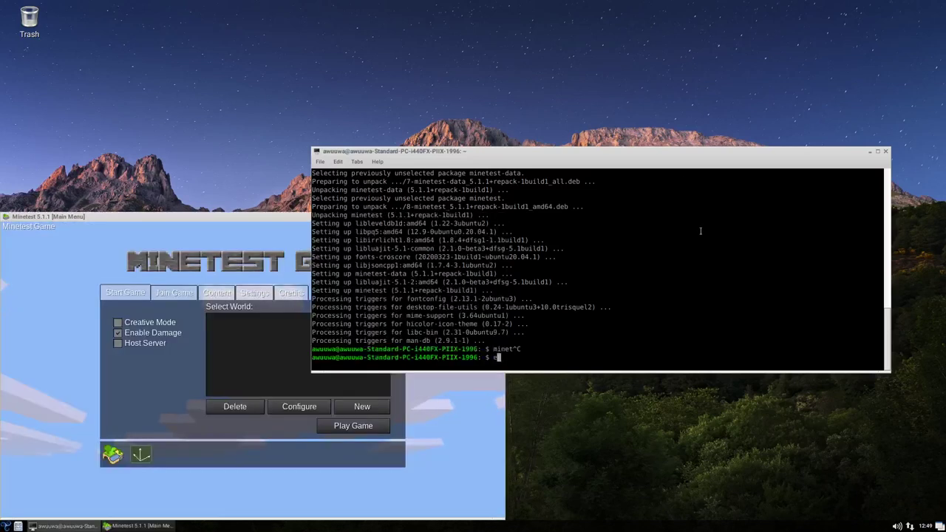
key(ctrl+d)
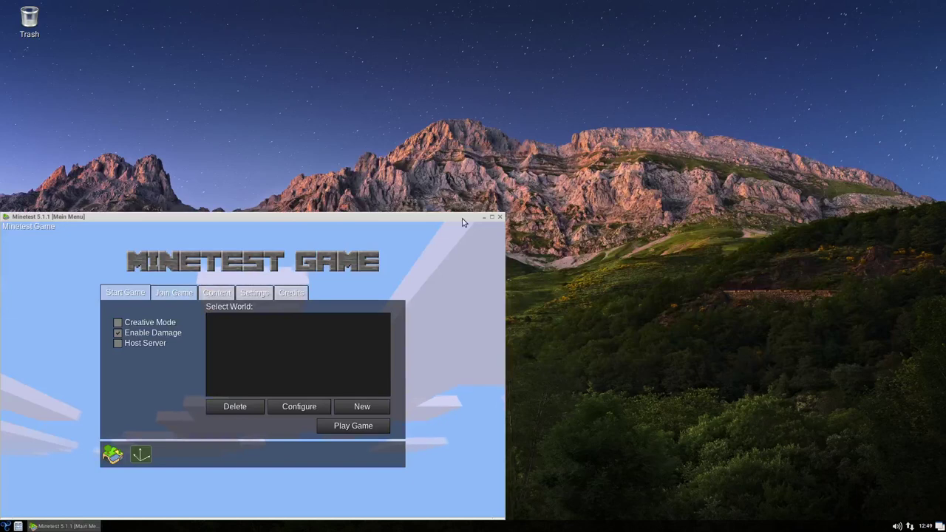
Maximise the Minetest window to view its main menu, and quit the game
click(491, 216)
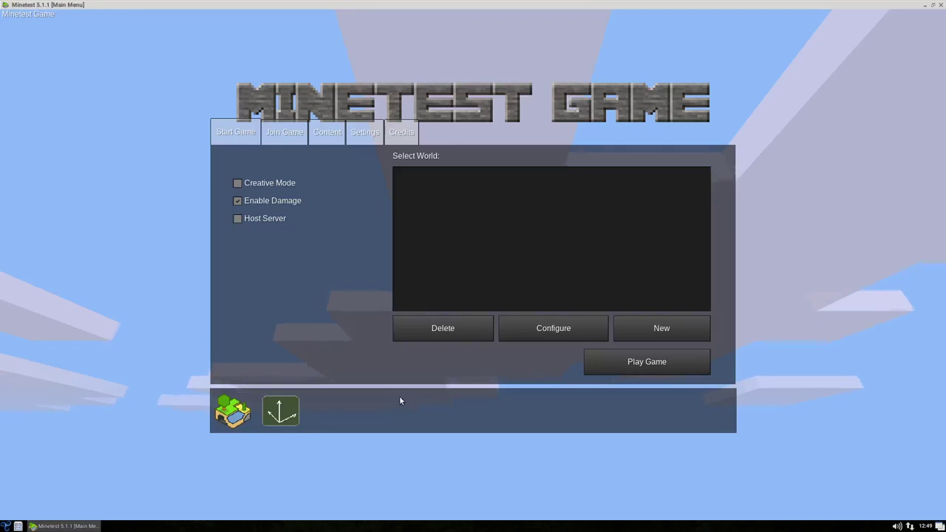
key(Escape)
right_click(399, 339)
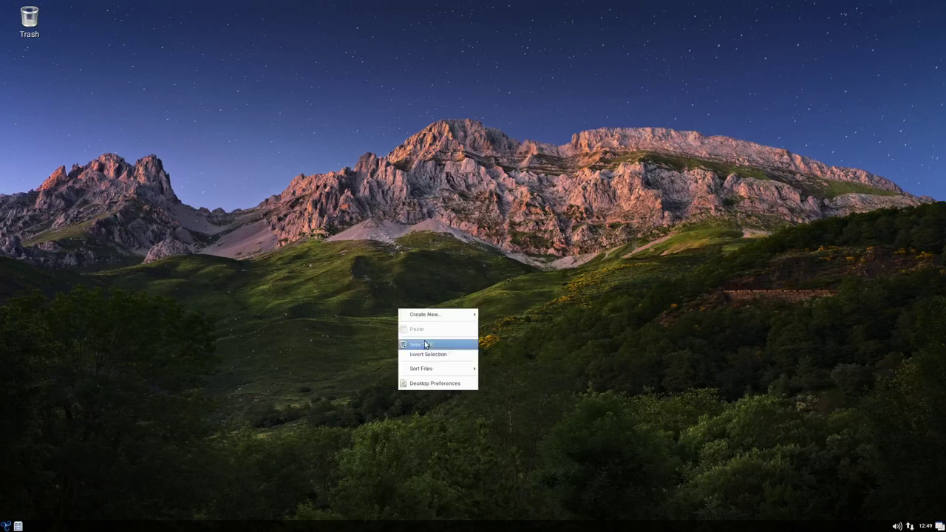
click(309, 280)
Open the Document Viewer, look at its dialog for opening documents, and close it again
click(6, 527)
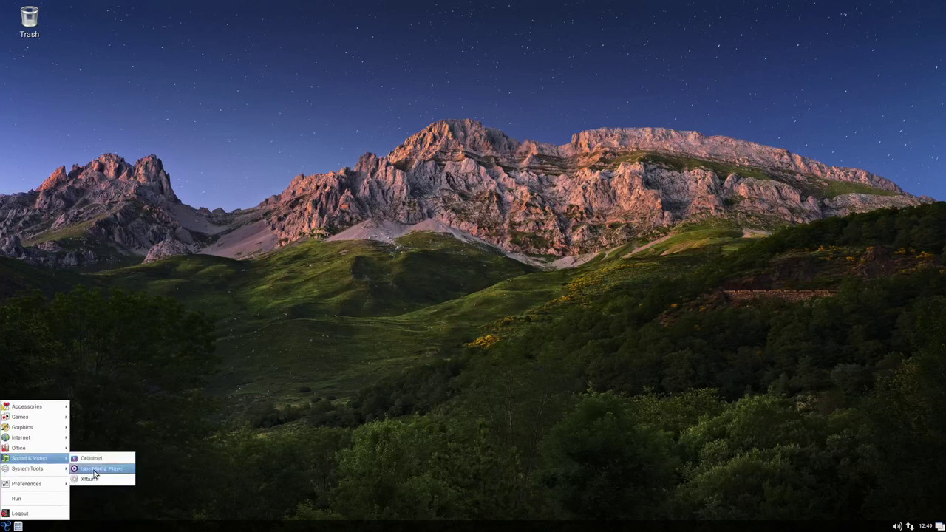
mouse_move(34, 453)
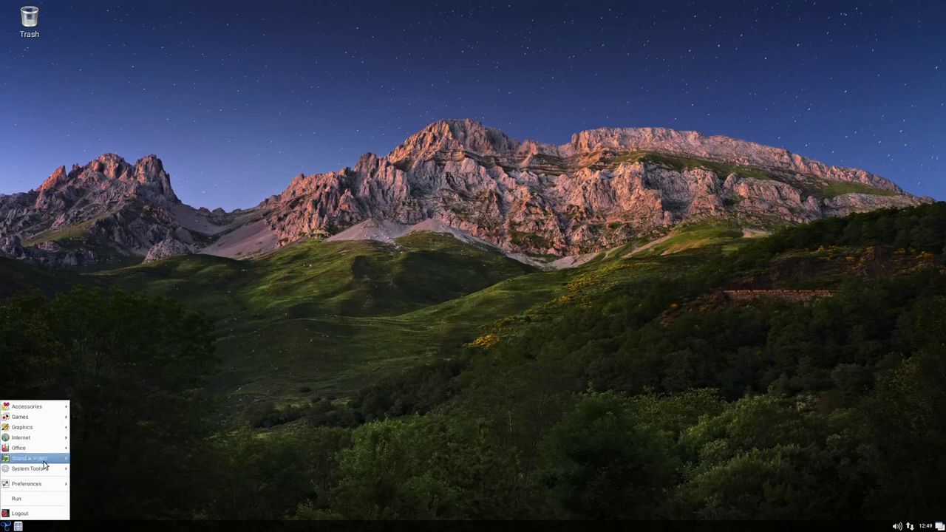
click(101, 458)
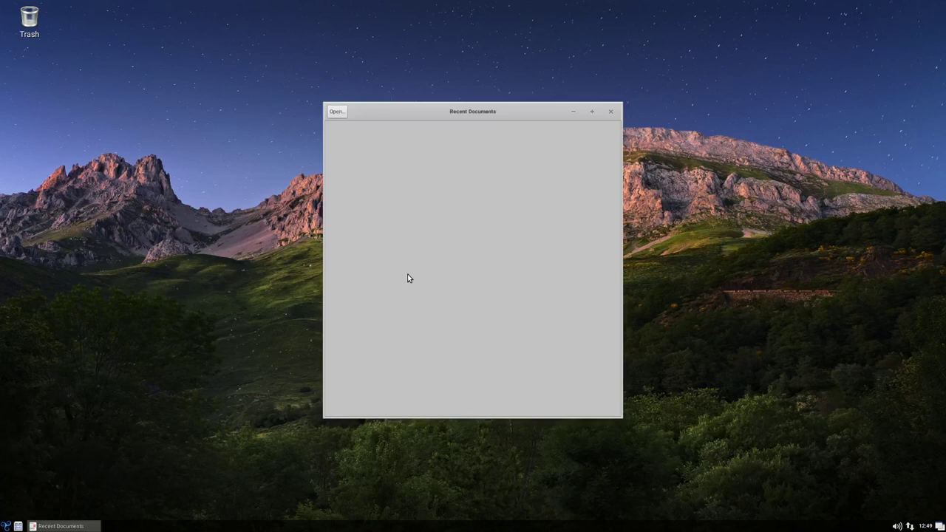
click(343, 111)
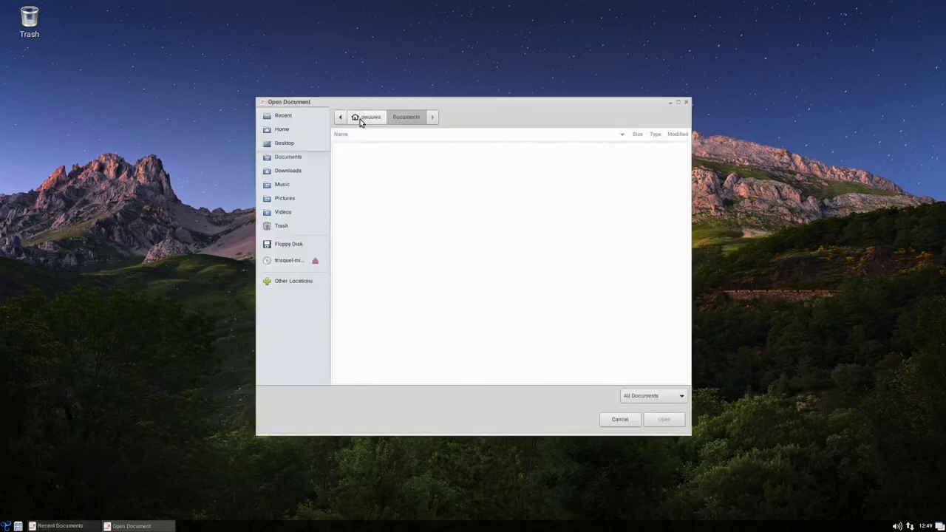
key(Escape)
click(618, 110)
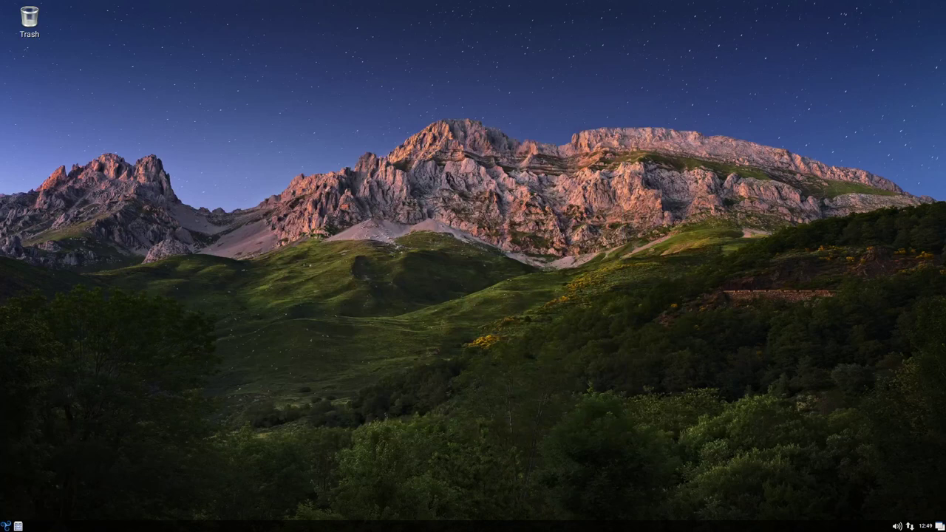
Open AbiWord from the office applications and write "Trisquel" in the blank document
click(5, 526)
mouse_move(48, 472)
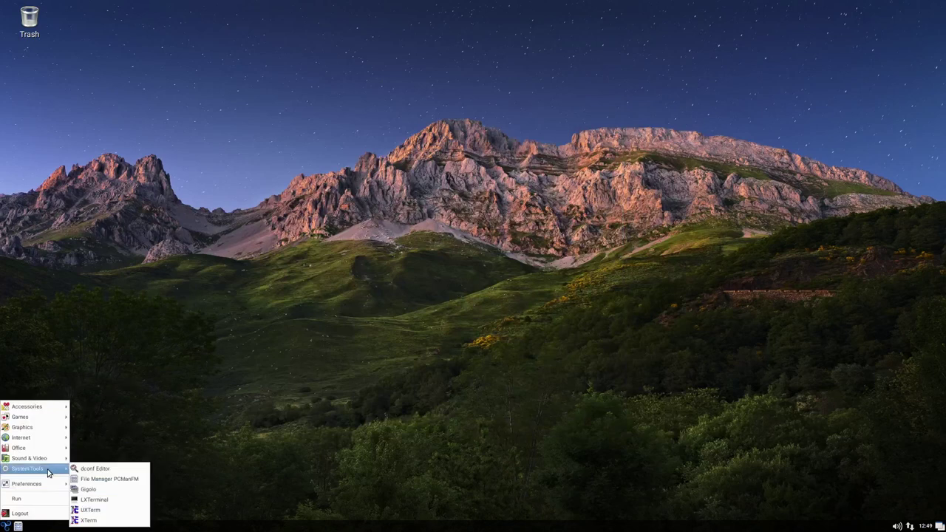
mouse_move(50, 453)
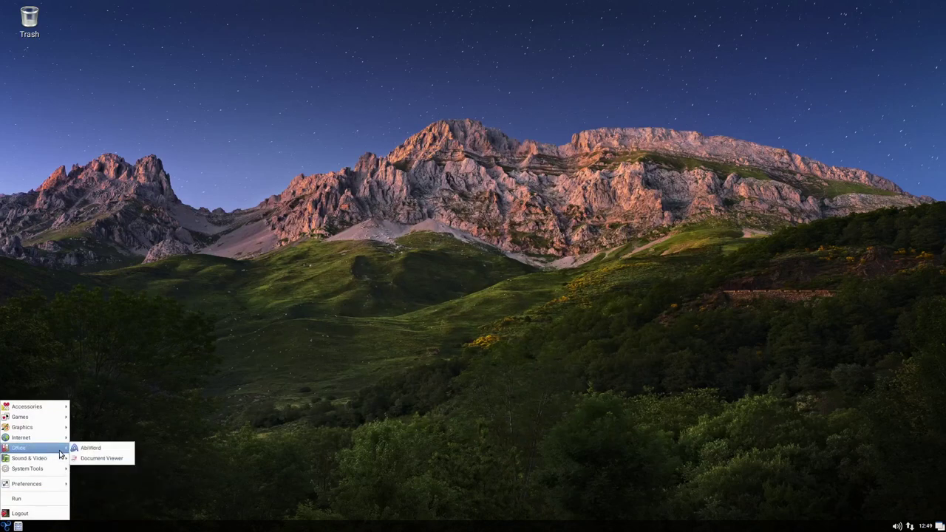
click(90, 449)
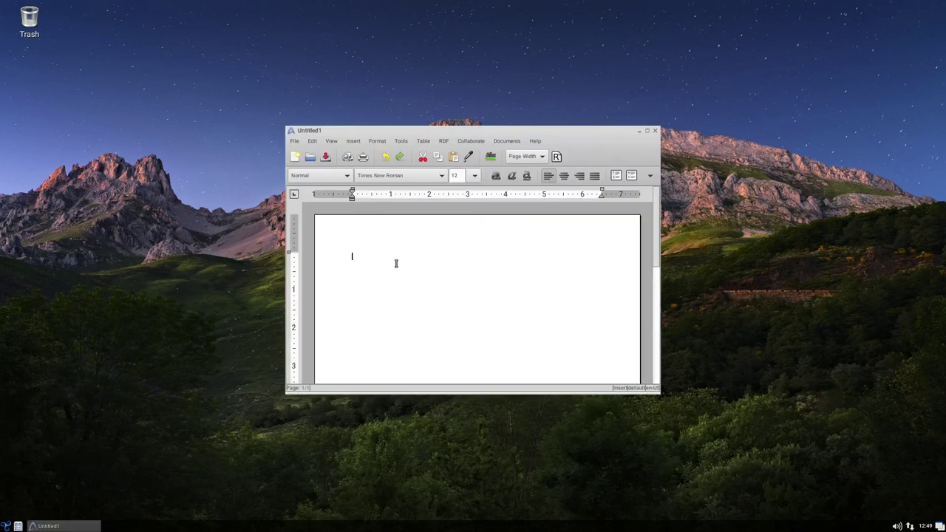
text(Th)
text(isquel)
click(5, 527)
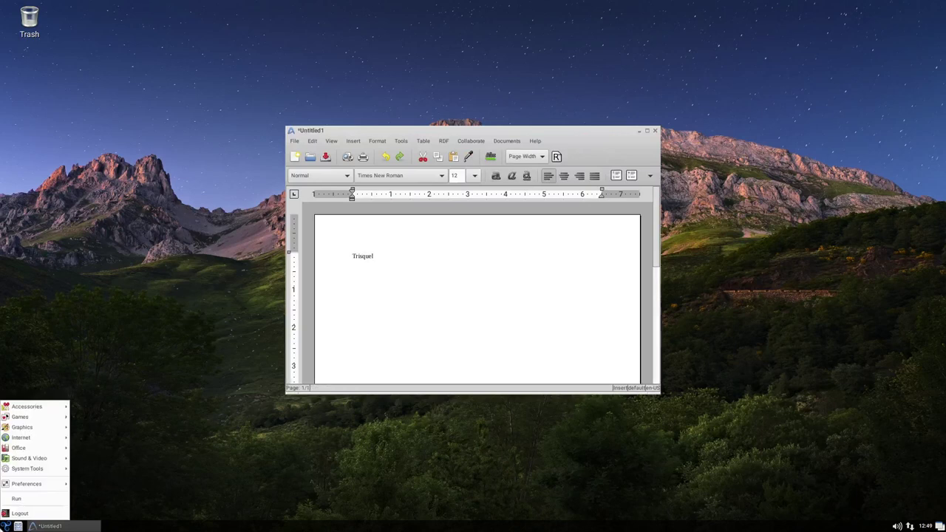
click(114, 483)
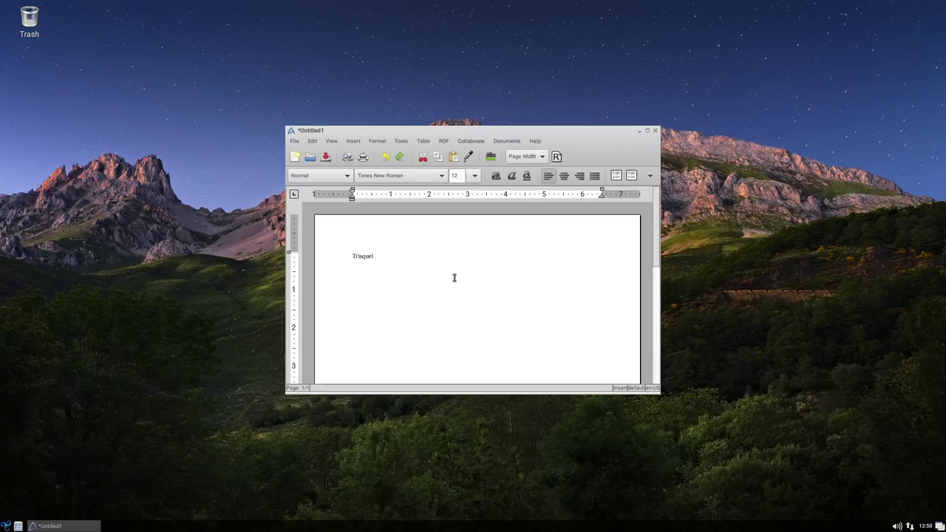
Continue the sentence with "is a good 100% free as in freedom distro" and add "good" on a new line
text(is a good 100% free as in freedom dis)
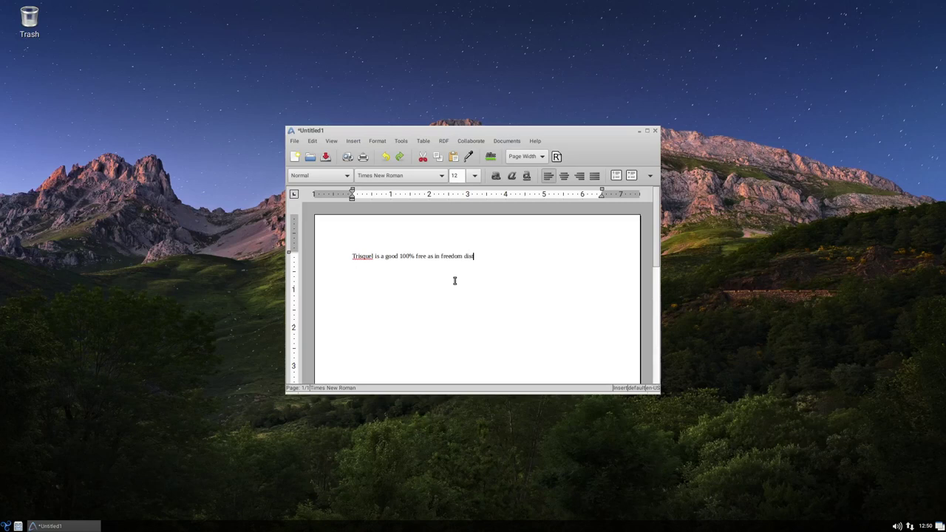
text(tro)
key(Return)
text(good)
Close the AbiWord document without saving its changes
scroll(509, 275, up, 2)
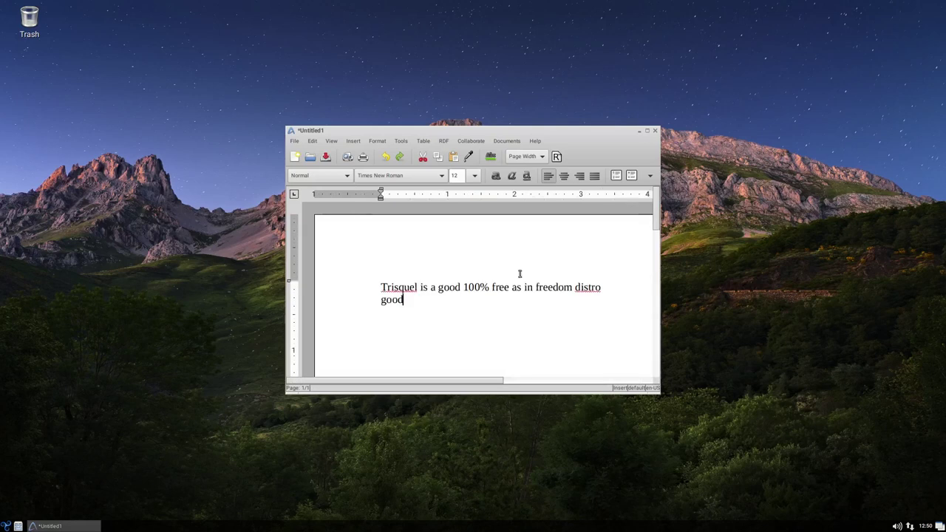
drag(452, 382, 488, 384)
click(655, 130)
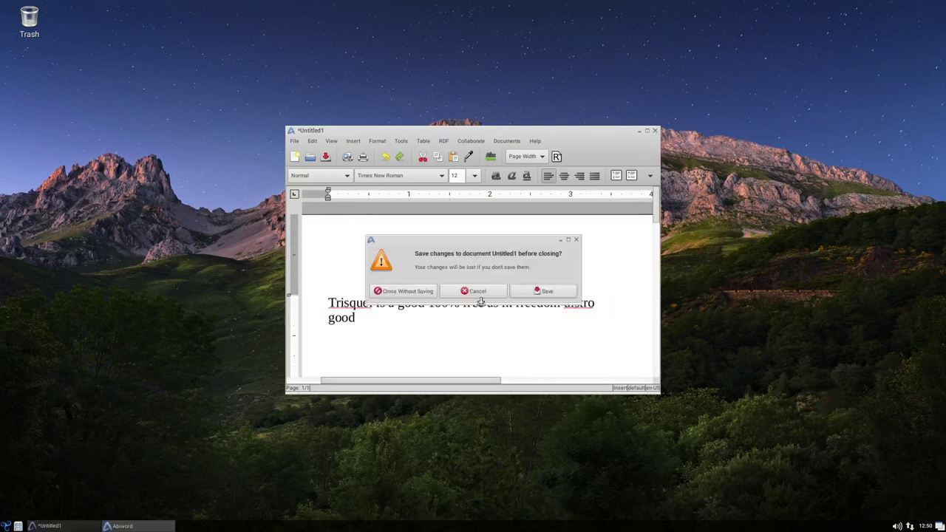
click(413, 293)
Create an empty file on the desktop named "thanks for watching , like share, subscribe"
right_click(400, 341)
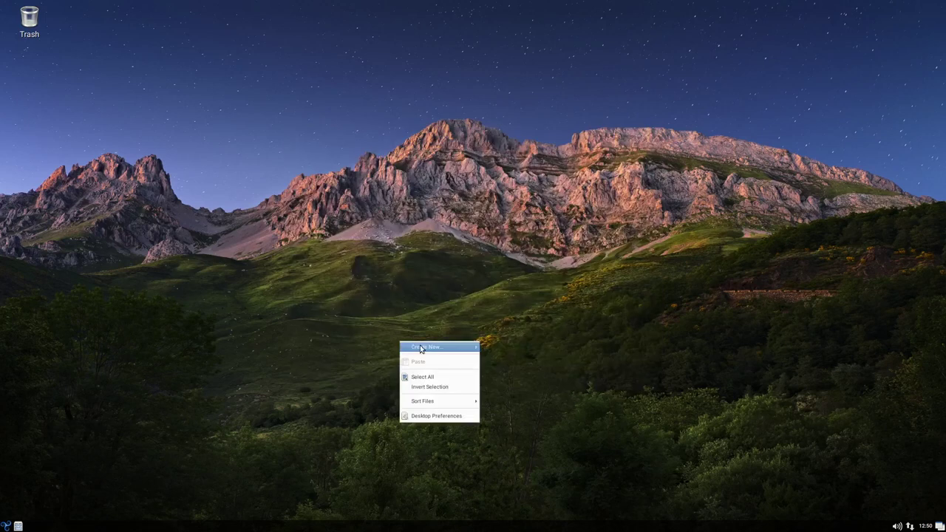
mouse_move(426, 349)
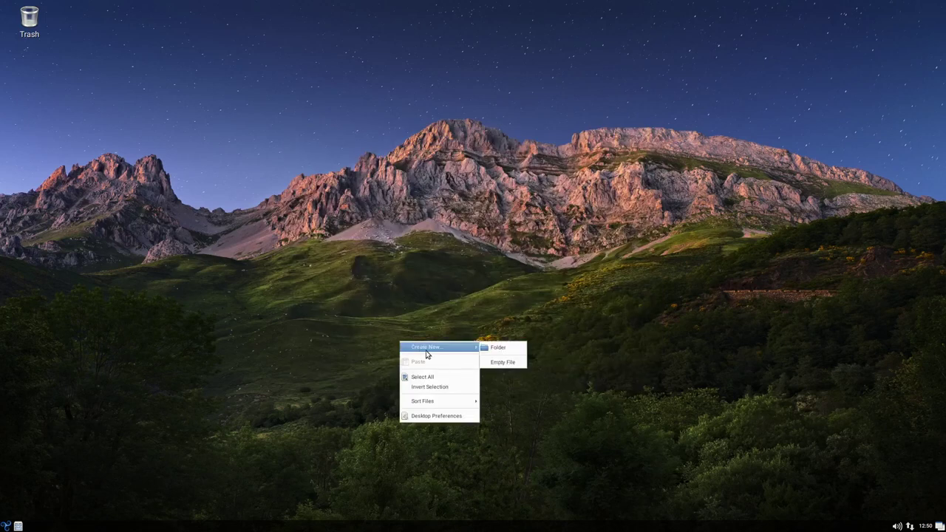
click(504, 362)
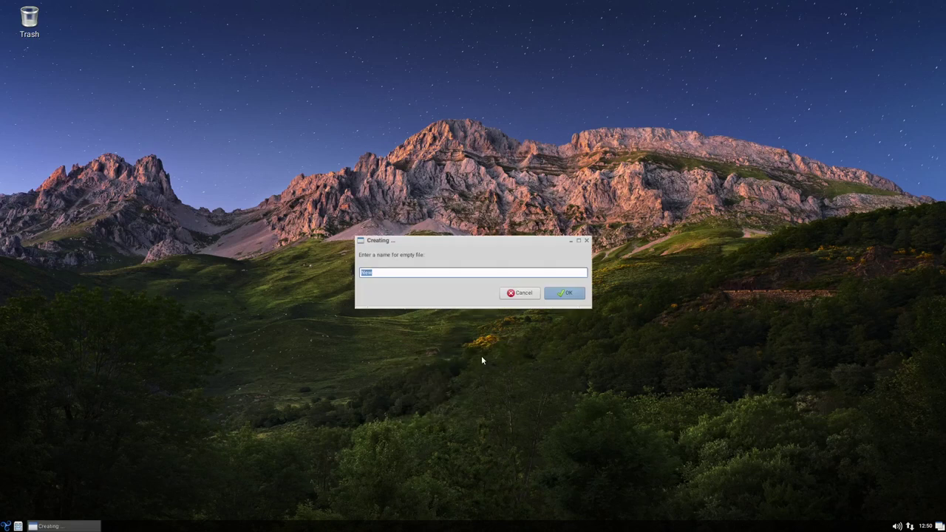
text(thanks for watching , like share, subscribe)
click(571, 292)
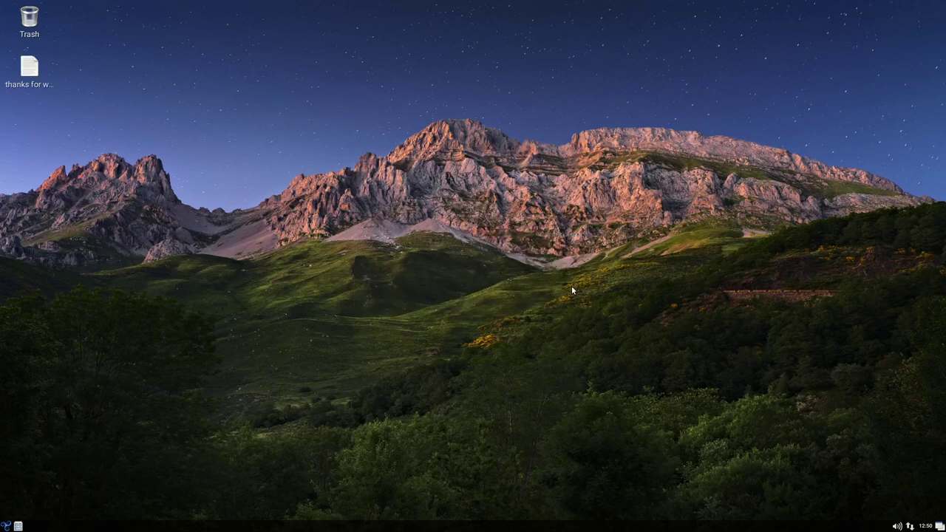
Bring up the desktop's application categories and session options
click(6, 526)
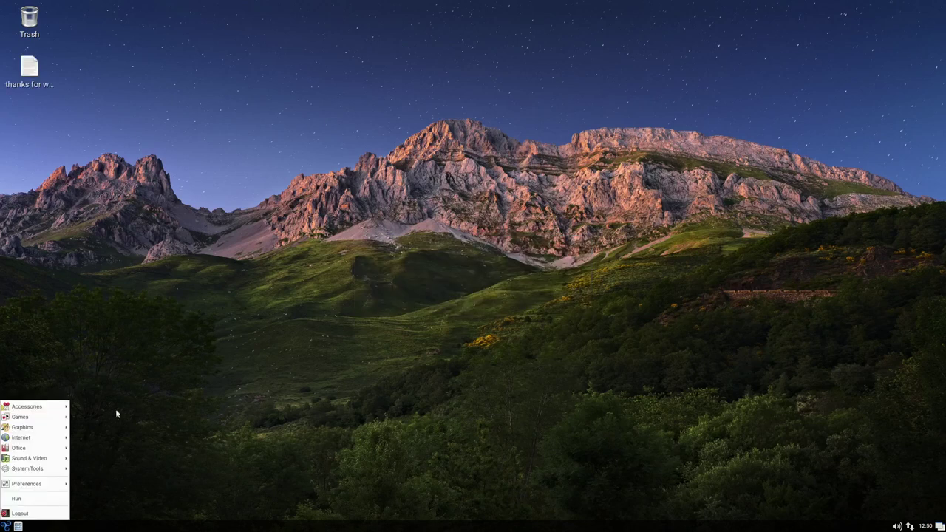